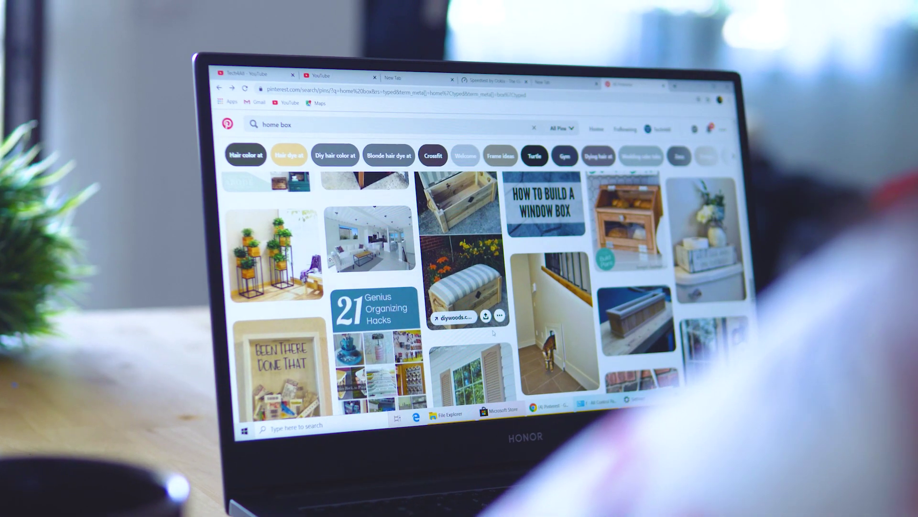
# Dismiss the Start menu app list to reveal the Word document
pyautogui.scroll(-5, 502, 322)
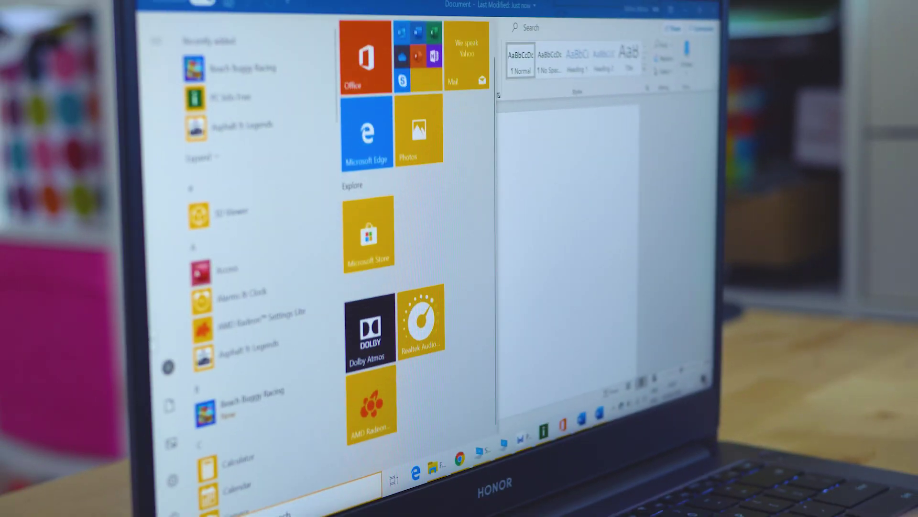
pyautogui.press('Escape')
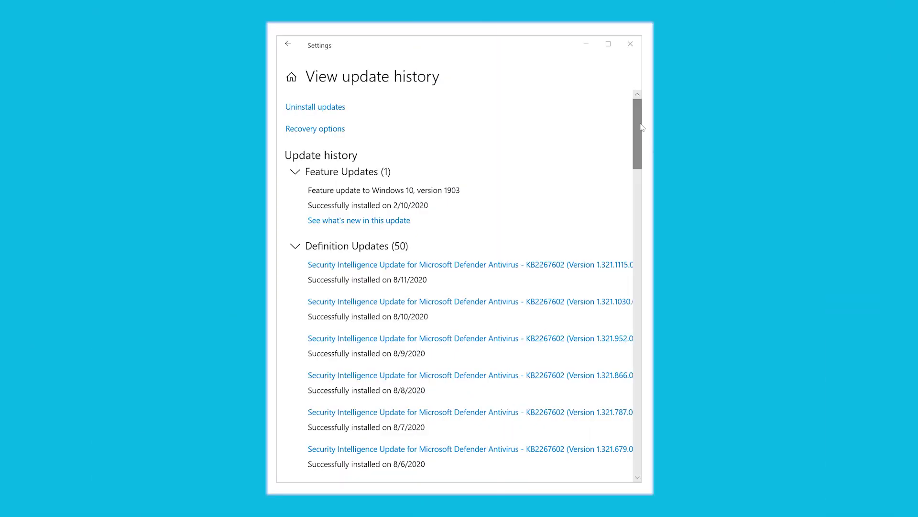
# Open the Tips app's What's new card and page forward to tip 5 of 11
pyautogui.moveTo(642, 127); pyautogui.dragTo(641, 89)
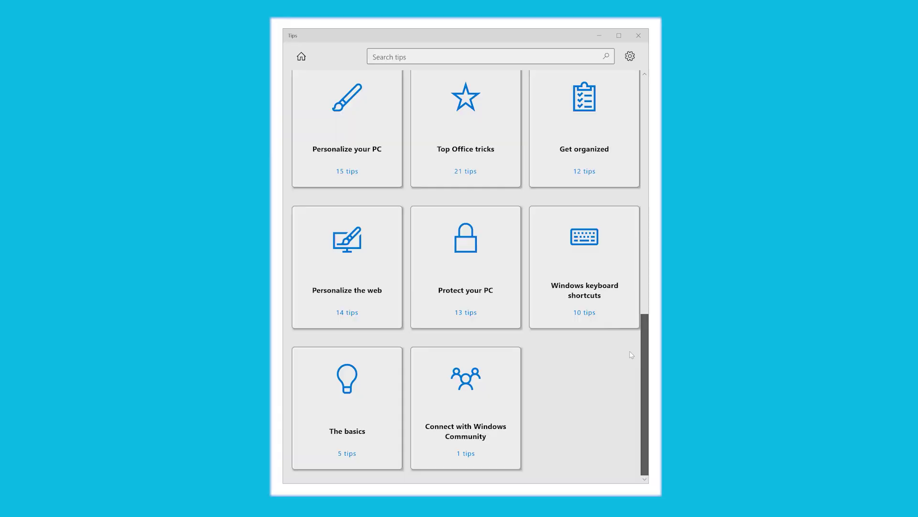
pyautogui.scroll(10, 630, 351)
pyautogui.click(357, 286)
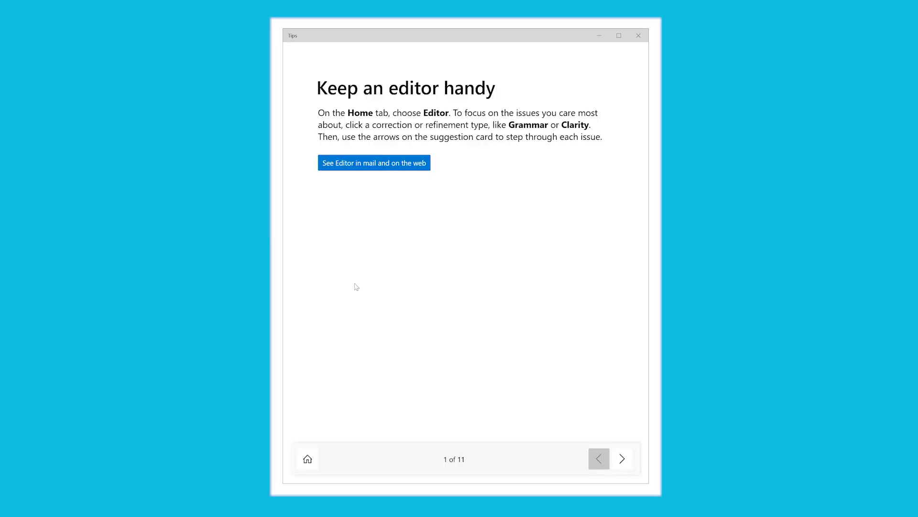
pyautogui.press('Right')
pyautogui.press('Right')
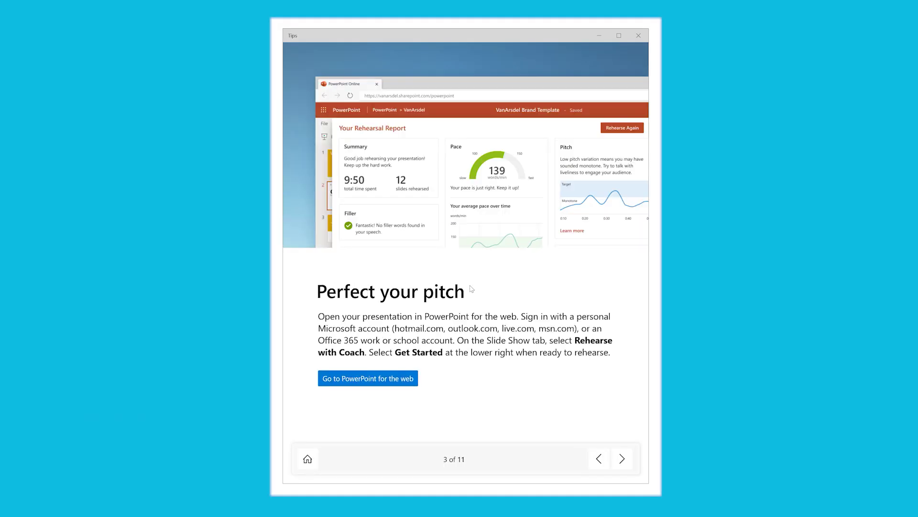
pyautogui.press('Right')
pyautogui.press('Right')
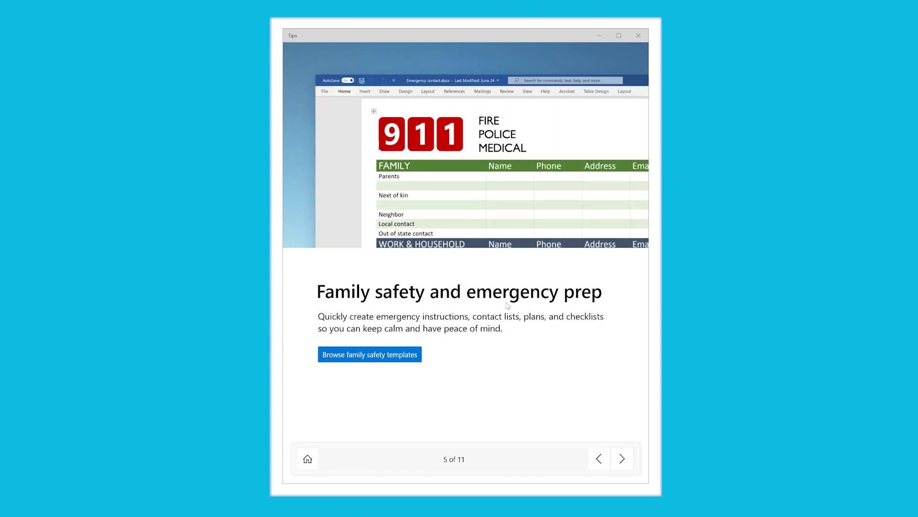
pyautogui.press('Right')
pyautogui.press('Right')
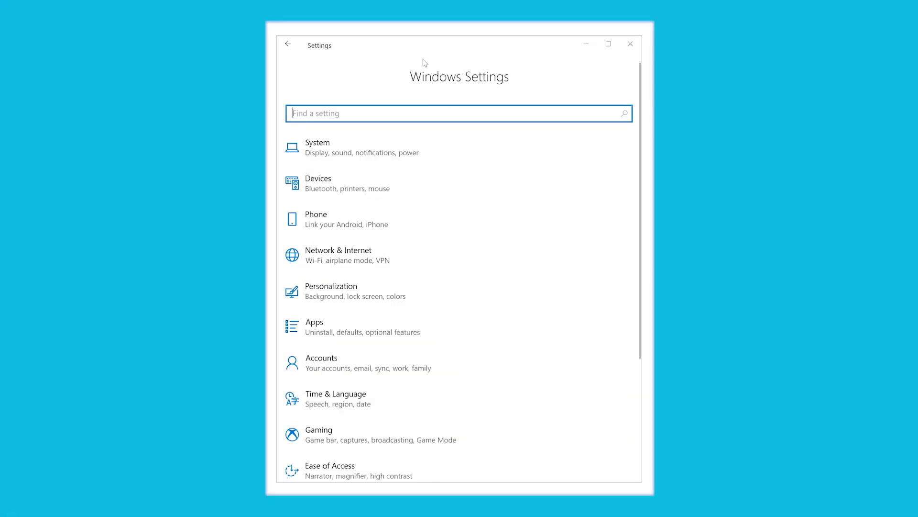
# Open Update & Security > Windows Update and scroll to the updates pending download
pyautogui.scroll(1, 389, 207)
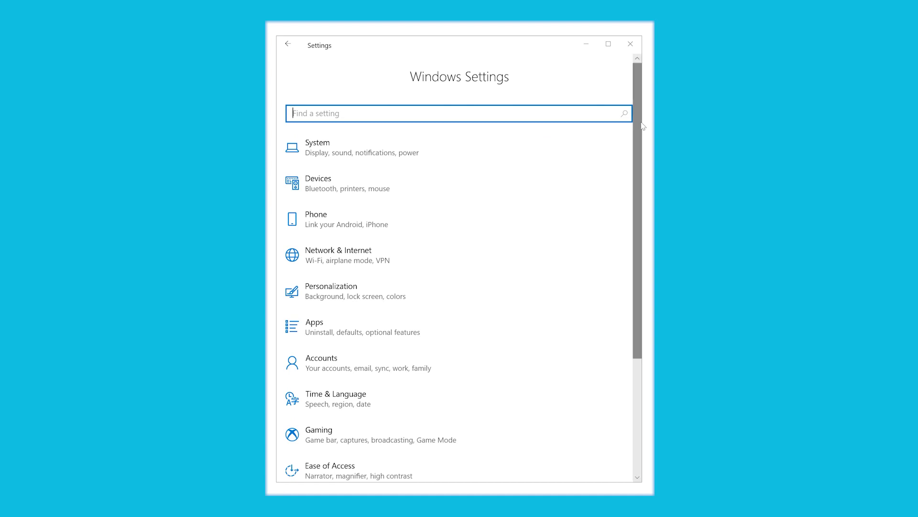
pyautogui.moveTo(642, 127); pyautogui.dragTo(641, 242)
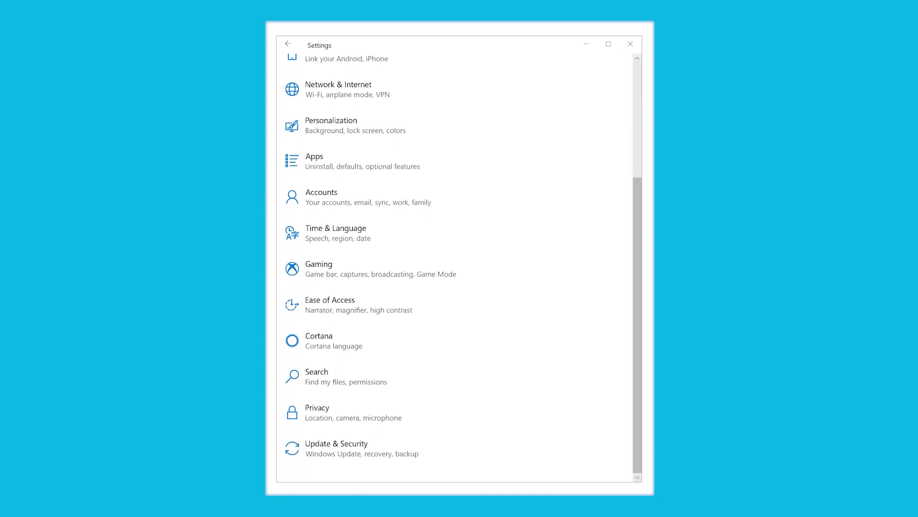
pyautogui.click(378, 449)
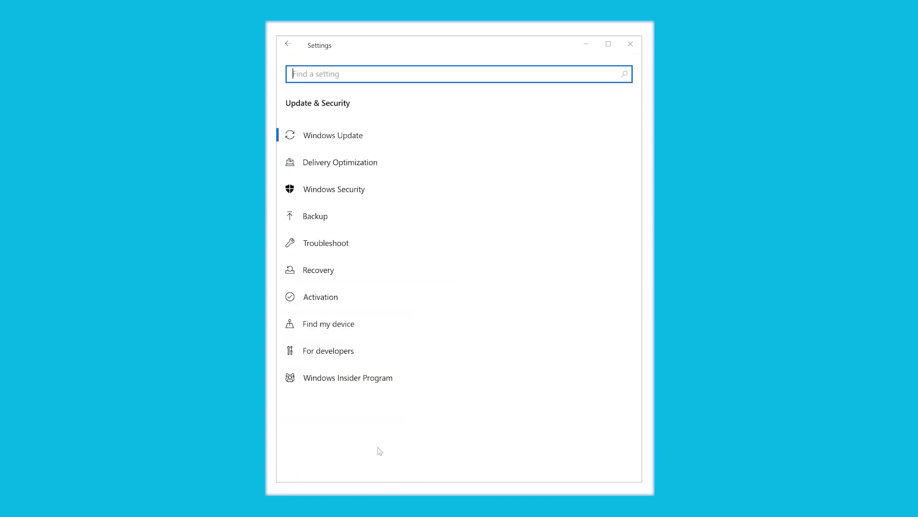
pyautogui.click(354, 142)
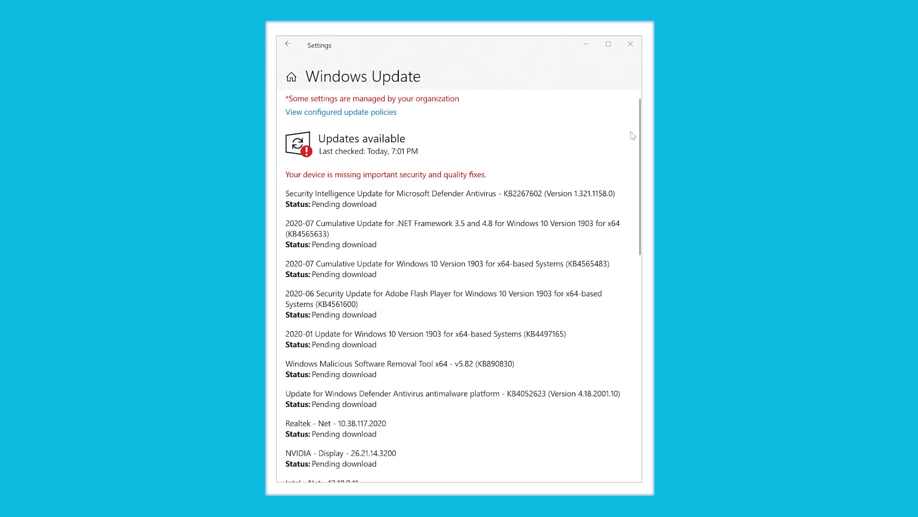
pyautogui.moveTo(642, 136); pyautogui.dragTo(637, 322)
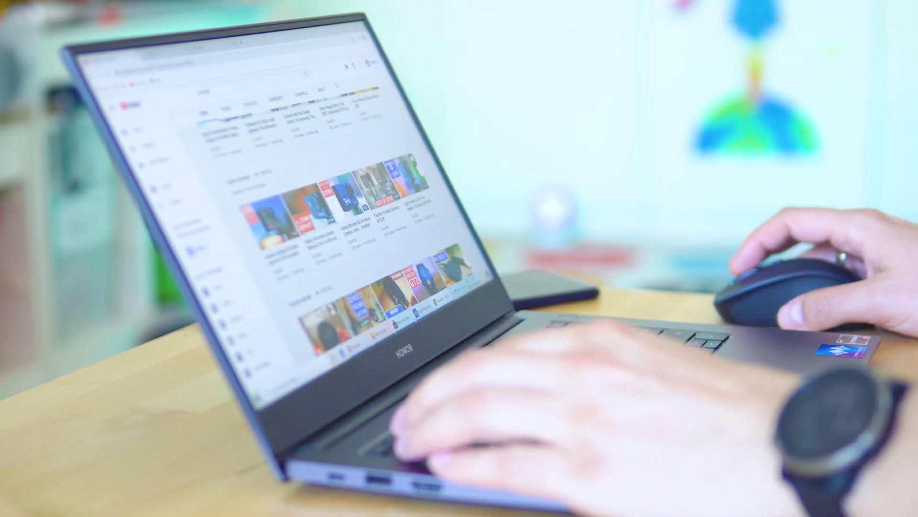
# Scroll the YouTube page, then search Google for 'facebook'
pyautogui.scroll(-3, 310, 215)
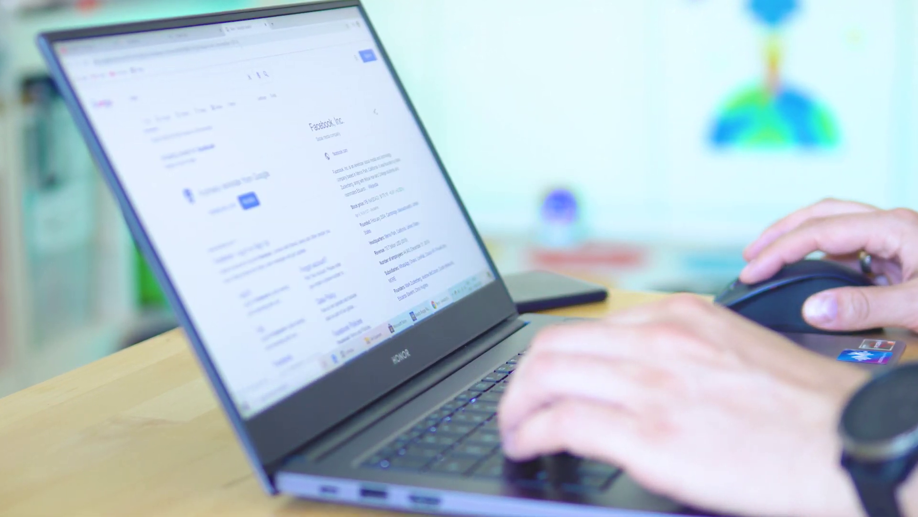
pyautogui.write('facebook')
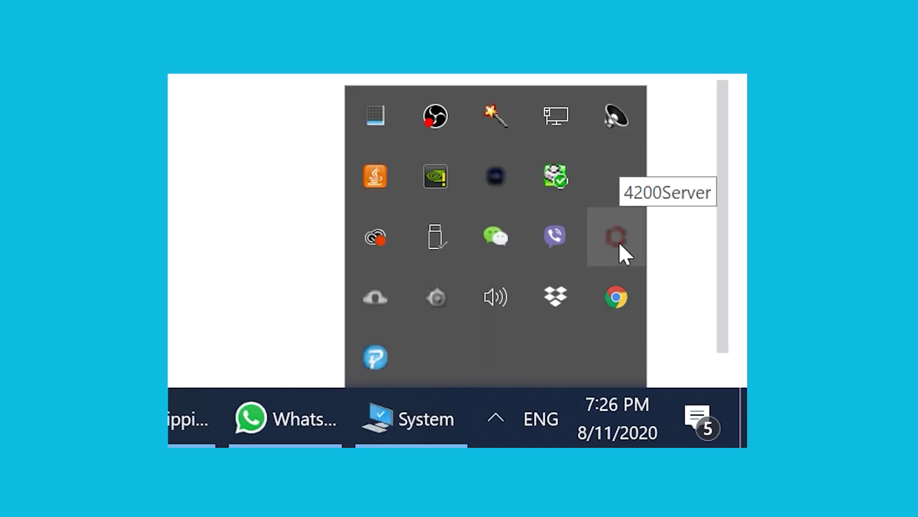
# Exit 4200Server and close another background app from the hidden tray icons
pyautogui.rightClick(619, 242)
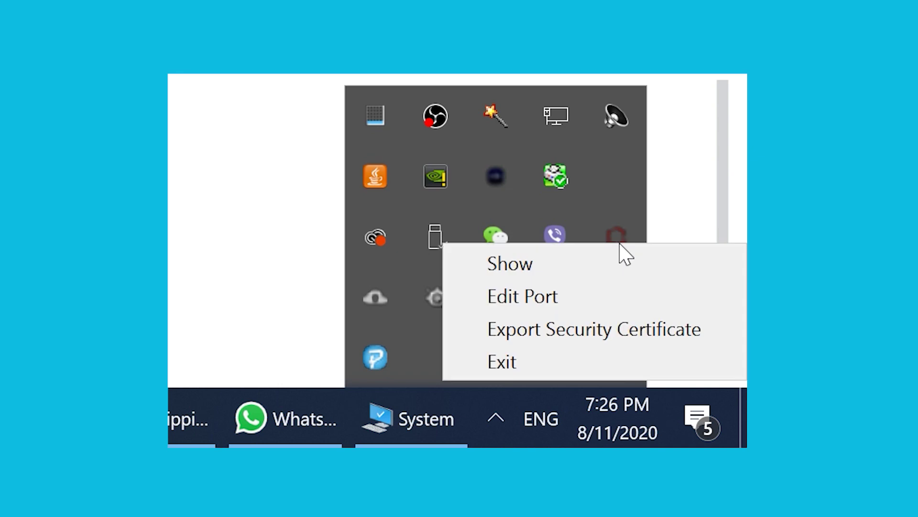
pyautogui.click(556, 356)
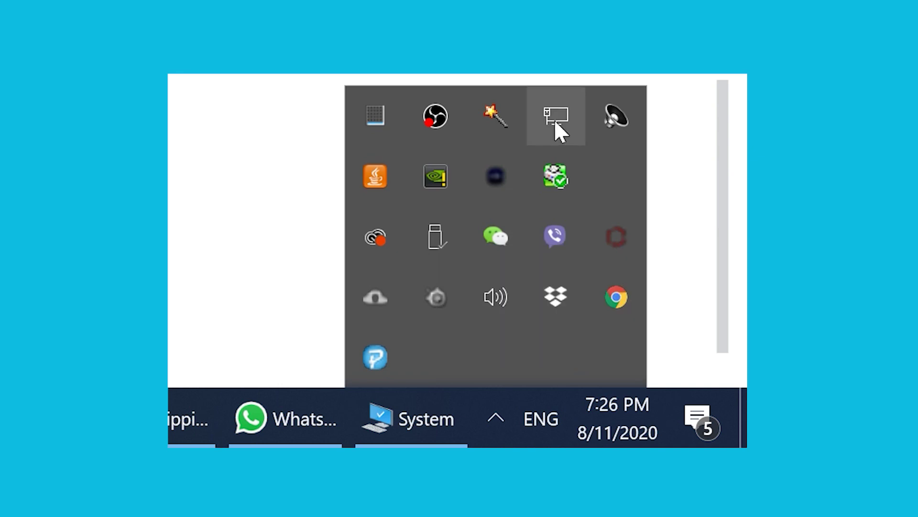
pyautogui.rightClick(564, 240)
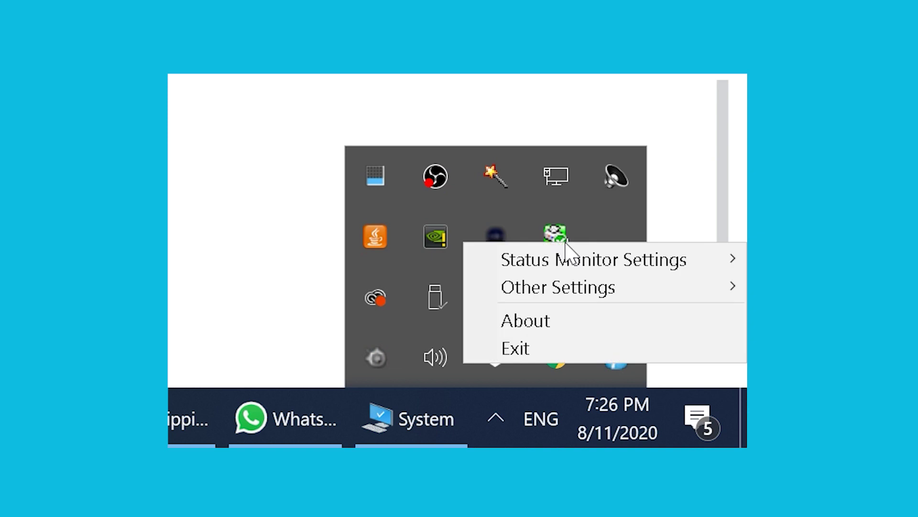
pyautogui.rightClick(511, 184)
pyautogui.click(553, 163)
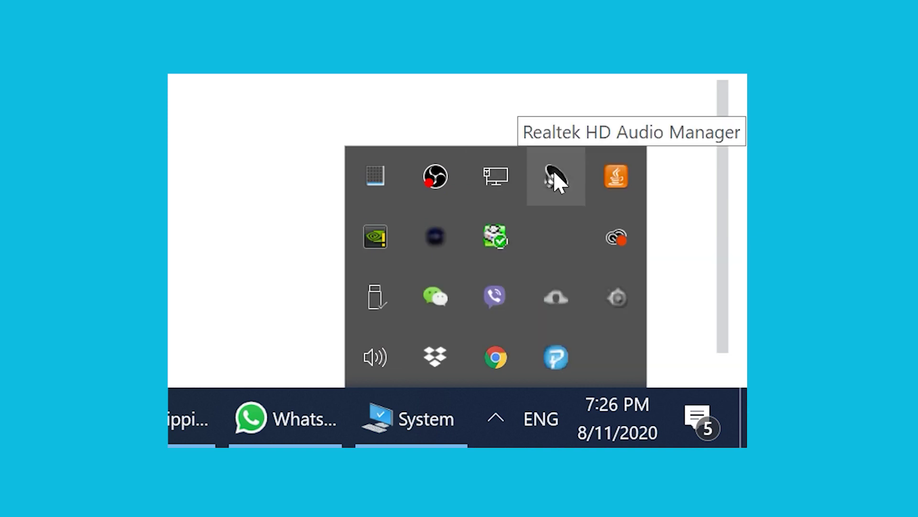
pyautogui.rightClick(608, 179)
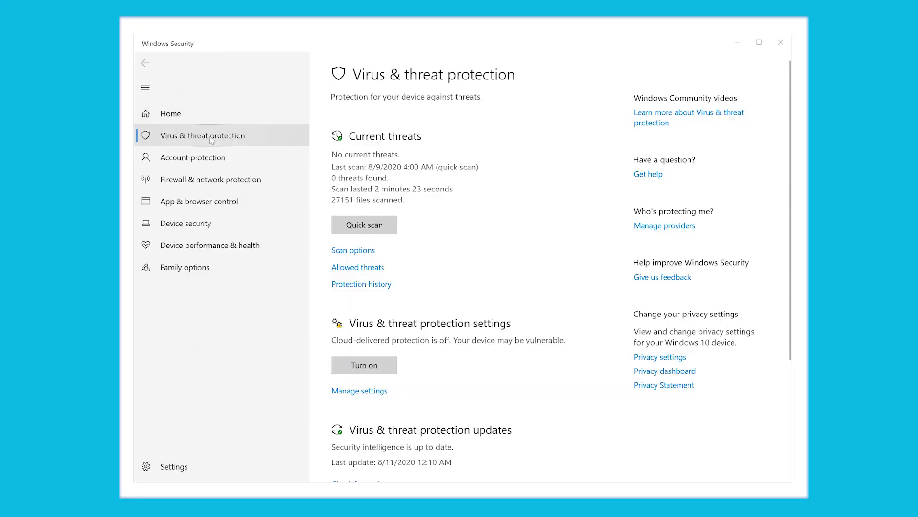
# Check the scan options, then turn on cloud-delivered protection in Virus & threat protection
pyautogui.click(359, 252)
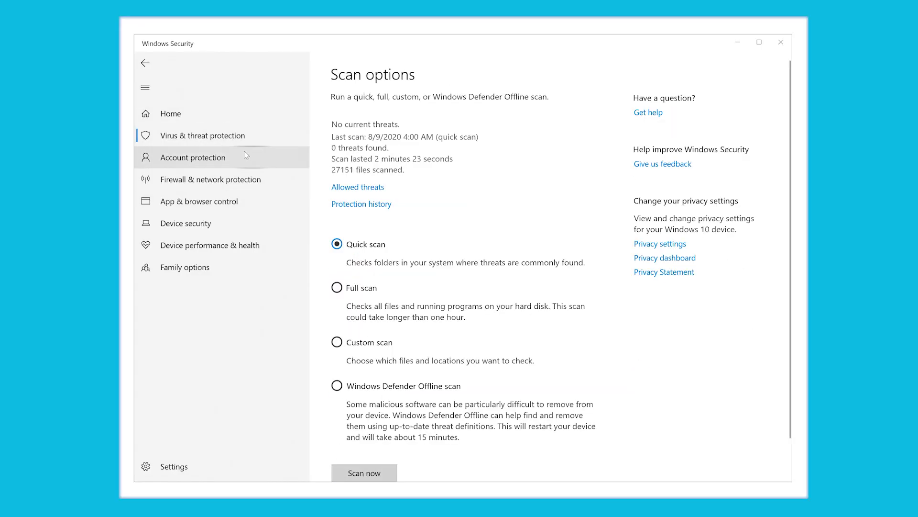
pyautogui.click(150, 62)
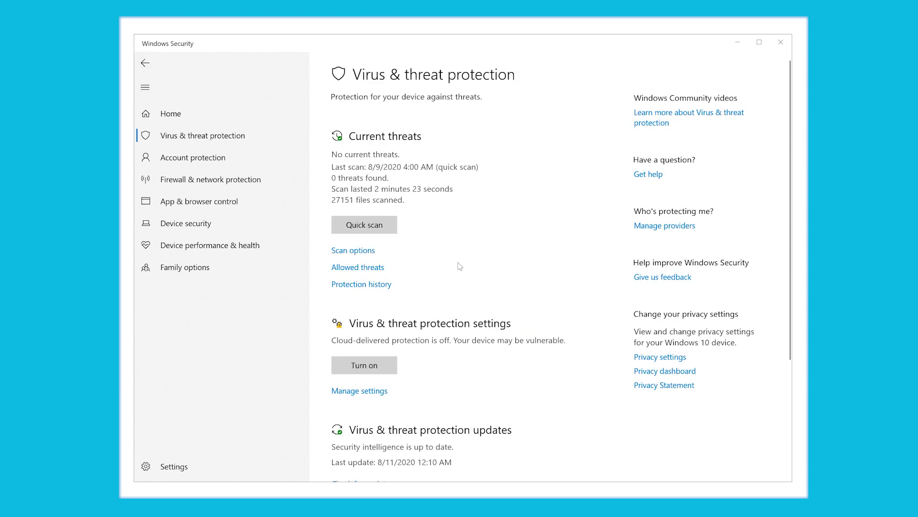
pyautogui.scroll(-3, 460, 267)
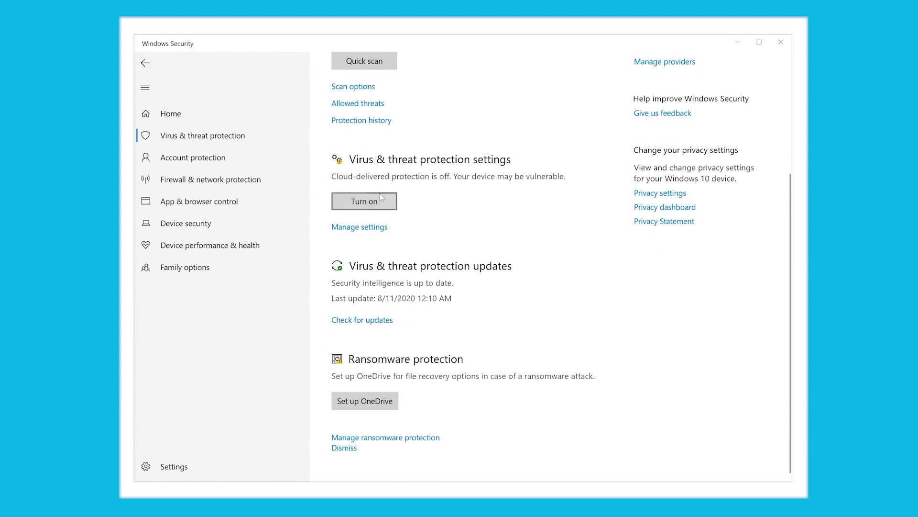
pyautogui.click(390, 210)
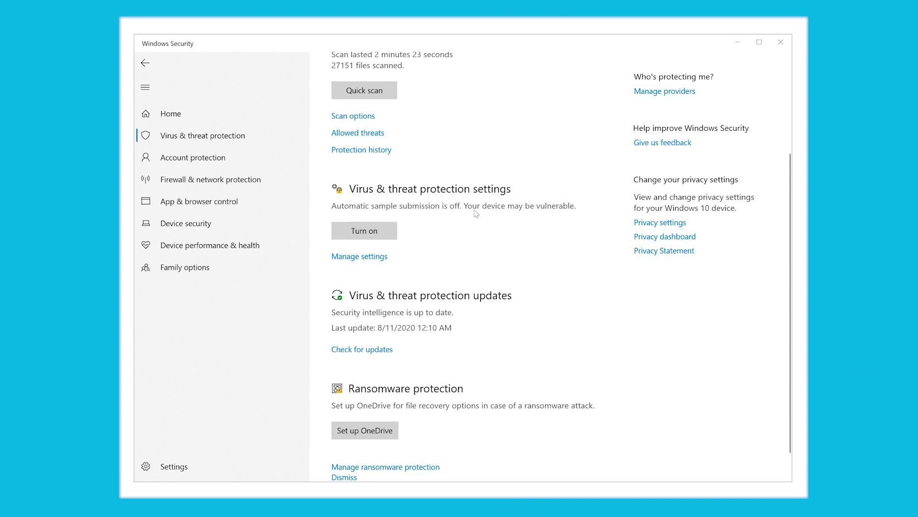
pyautogui.scroll(3, 476, 212)
pyautogui.scroll(-5, 380, 303)
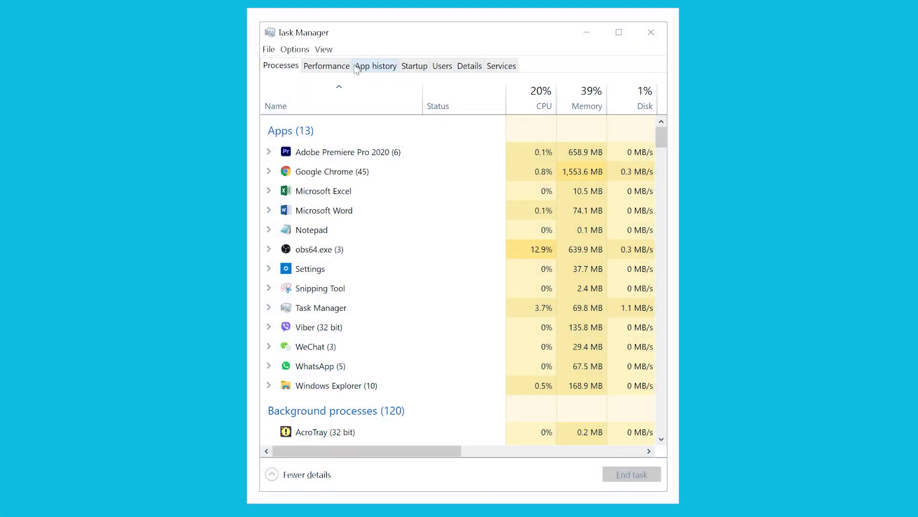
# Review the CPU, memory, Disk 0 and Disk 1 performance graphs, then return to Processes
pyautogui.click(327, 66)
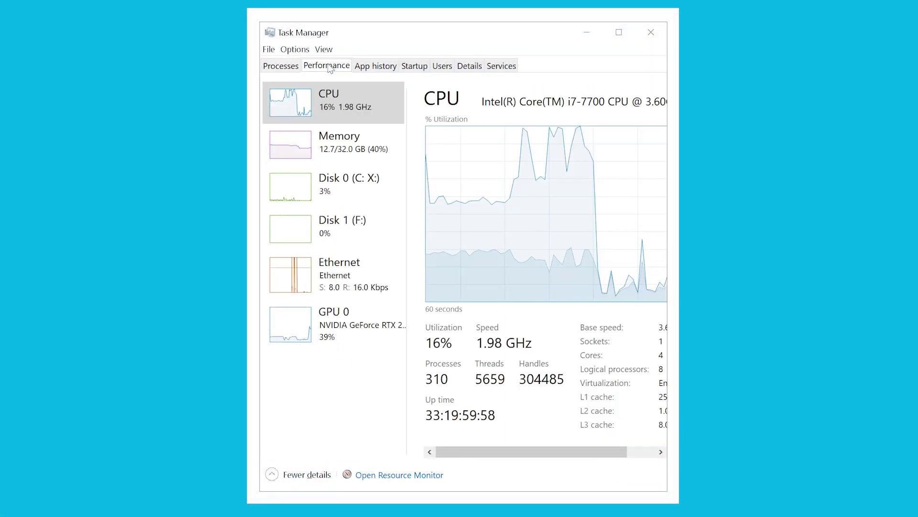
pyautogui.click(327, 150)
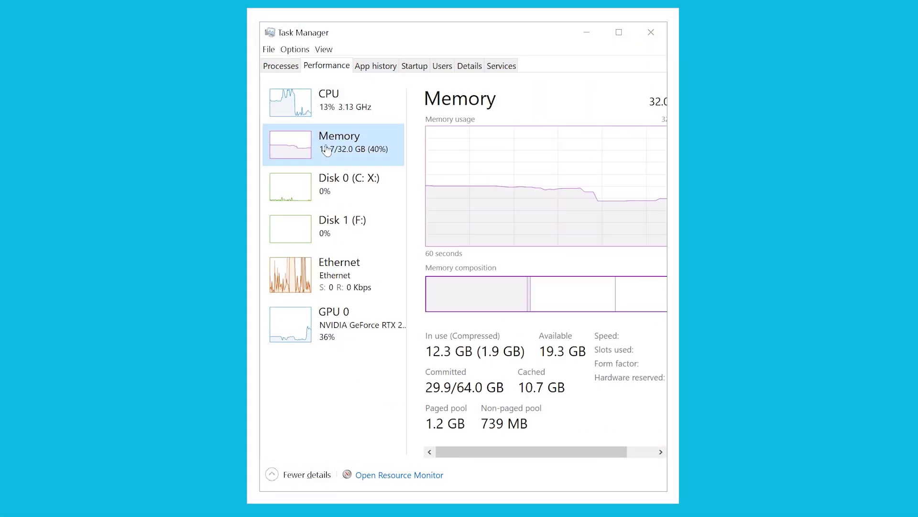
pyautogui.click(334, 185)
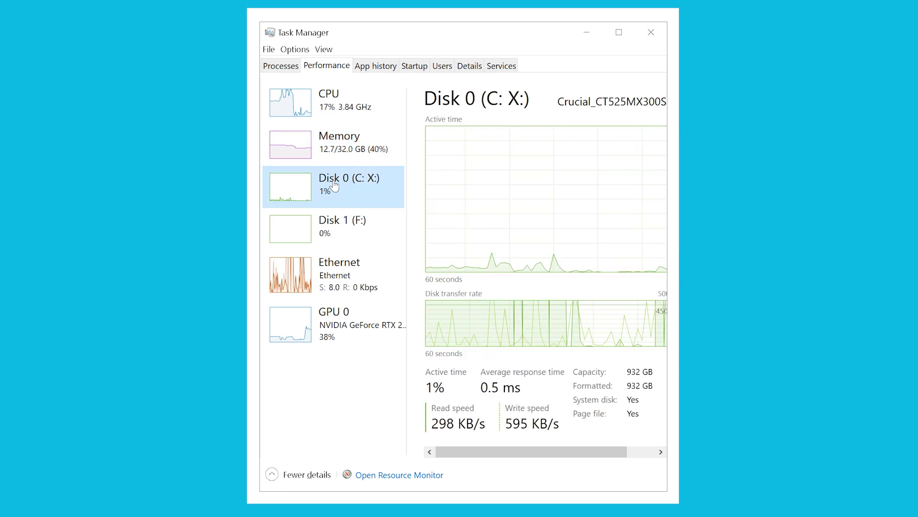
pyautogui.click(335, 251)
pyautogui.click(332, 115)
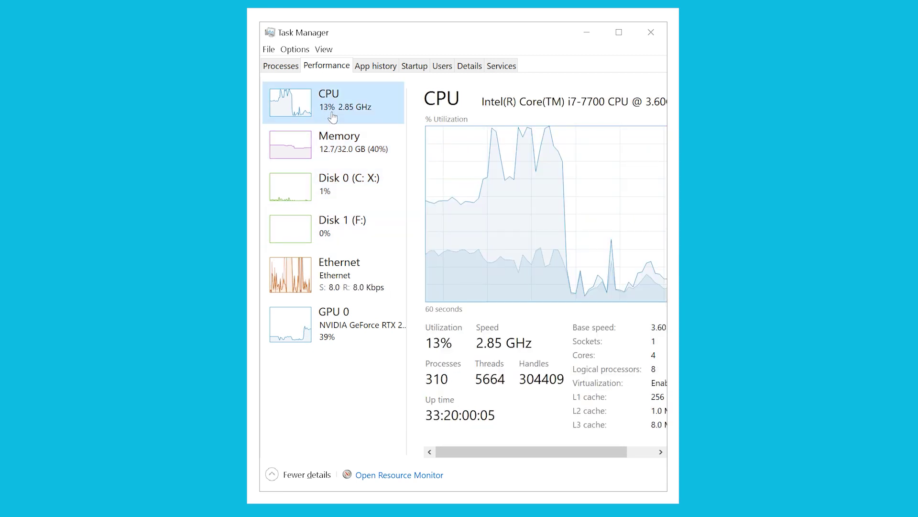
pyautogui.click(274, 67)
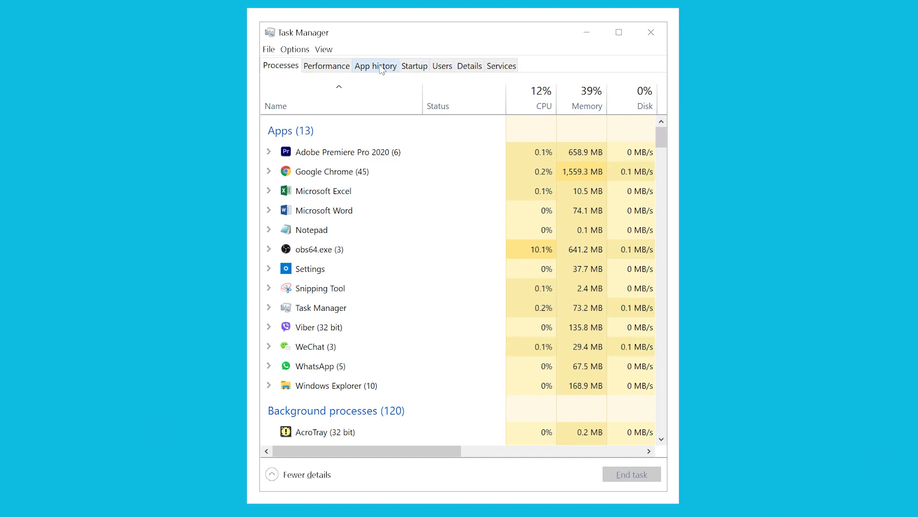
# Sort the Details list by memory, largest first, and inspect obs64, Premiere Pro and chrome.exe
pyautogui.click(469, 66)
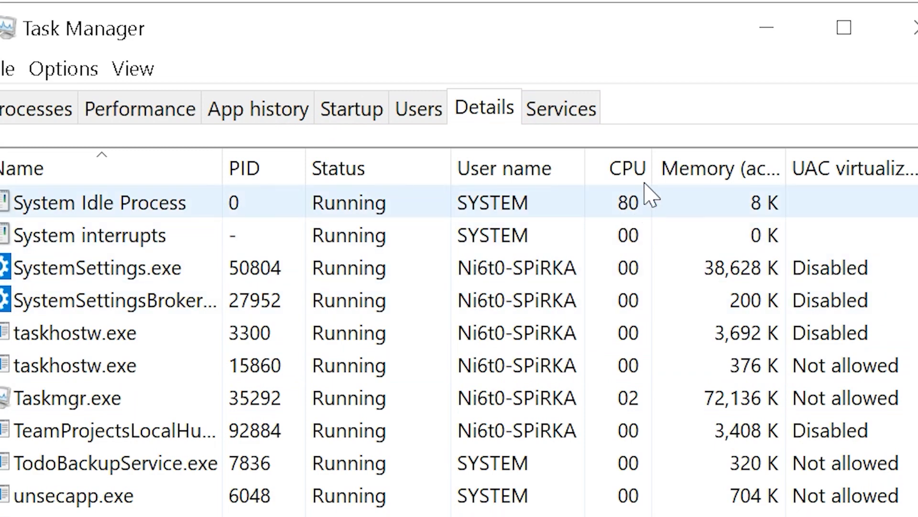
pyautogui.click(732, 184)
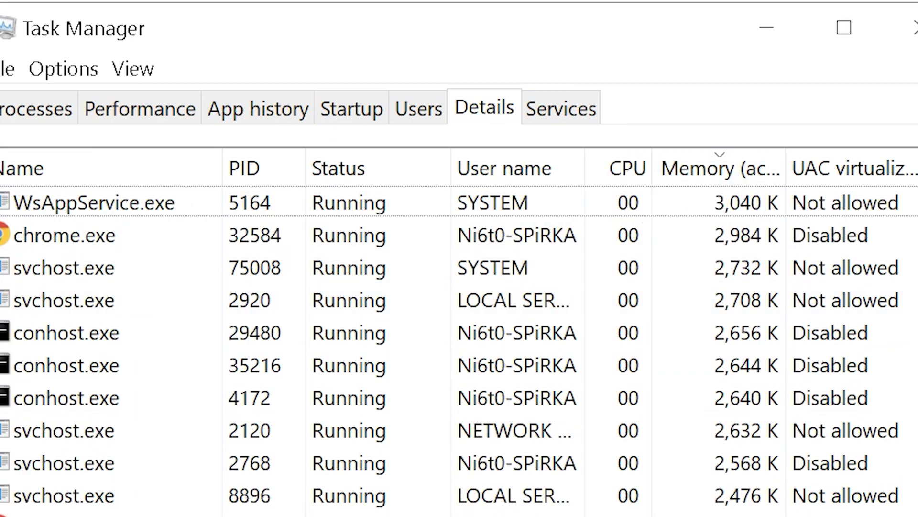
pyautogui.scroll(10, 459, 350)
pyautogui.scroll(10, 459, 349)
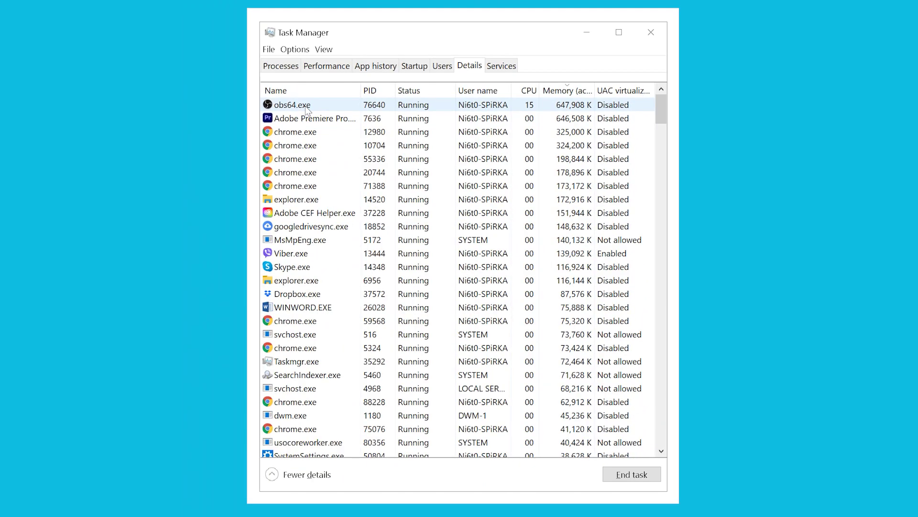
pyautogui.click(91, 212)
pyautogui.click(307, 118)
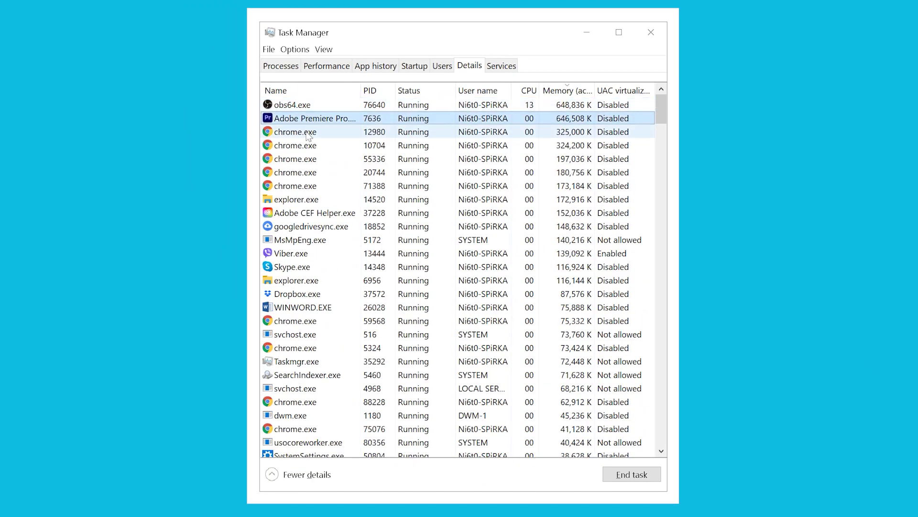
pyautogui.click(307, 133)
pyautogui.rightClick(307, 136)
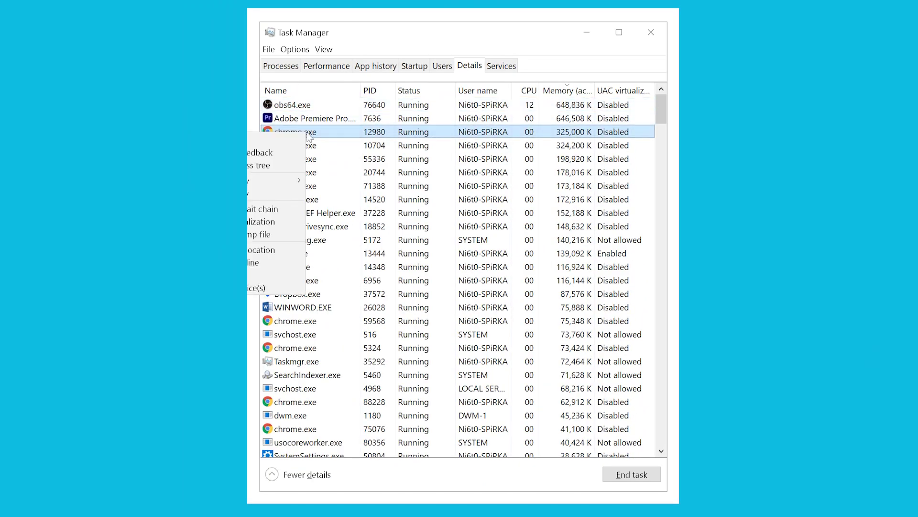
pyautogui.click(319, 137)
# End the Adobe CEF Helper.exe process and confirm End process
pyautogui.click(308, 200)
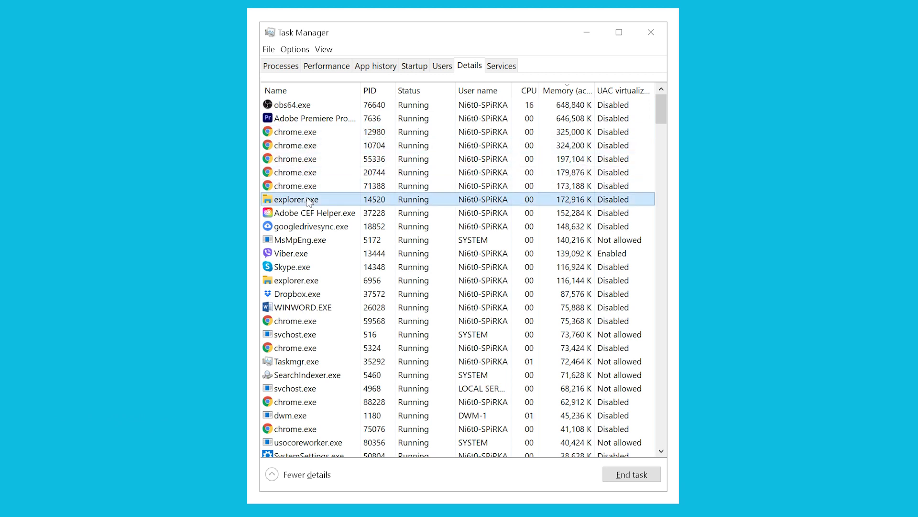
pyautogui.click(309, 215)
pyautogui.rightClick(310, 216)
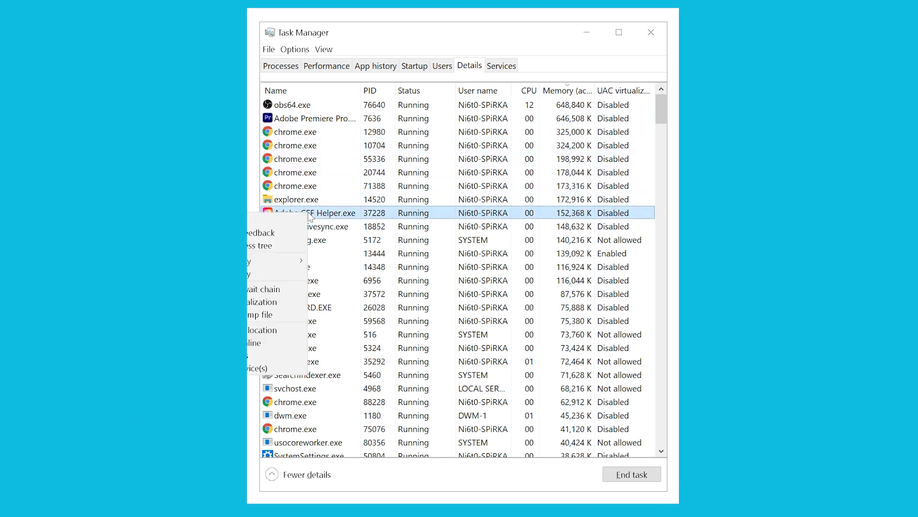
pyautogui.click(282, 225)
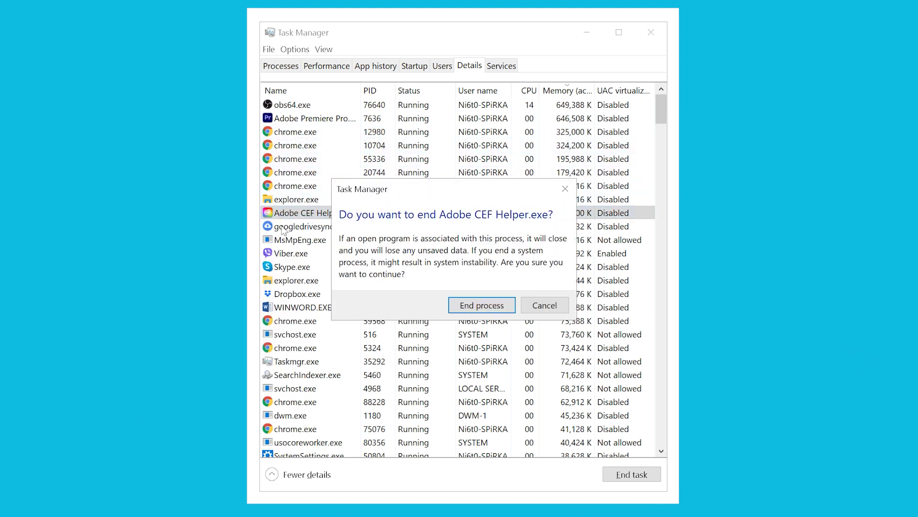
pyautogui.click(482, 305)
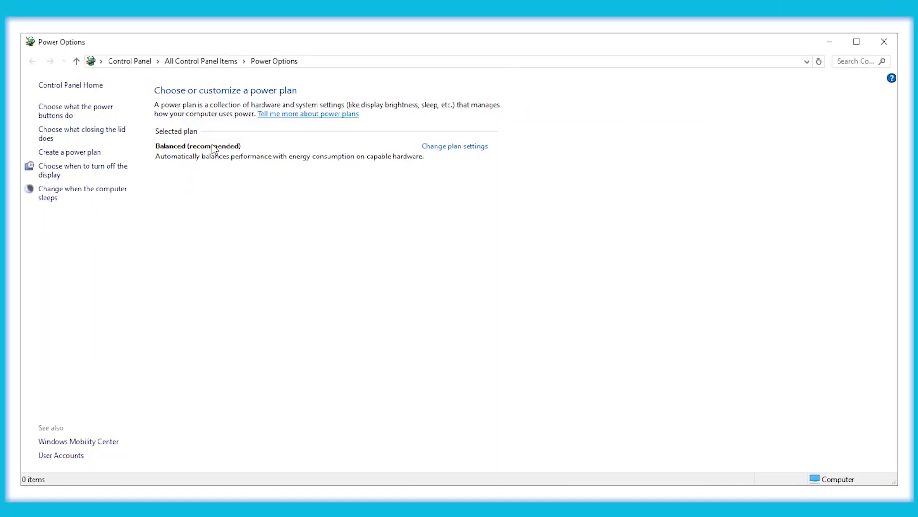
# In the Balanced plan's advanced settings, review processor states: minimum 5%, maximum 100%
pyautogui.click(444, 147)
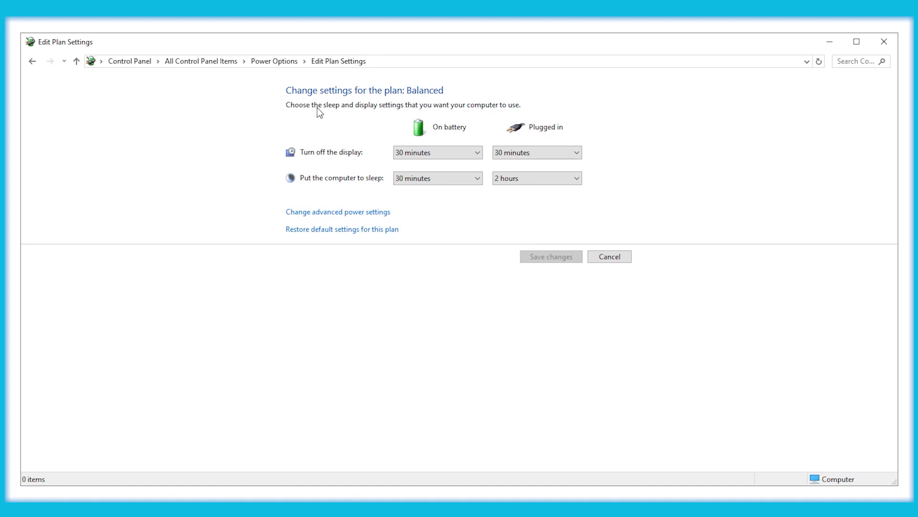
pyautogui.click(343, 212)
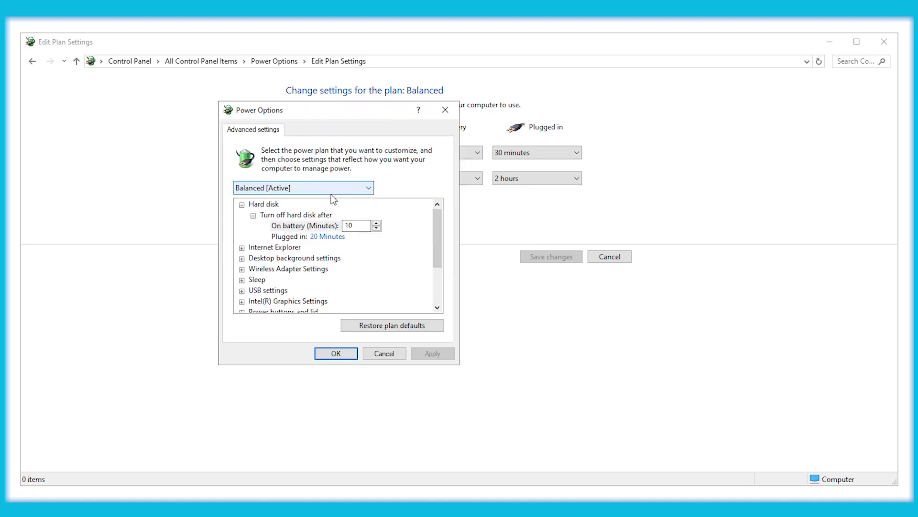
pyautogui.click(343, 188)
pyautogui.click(342, 199)
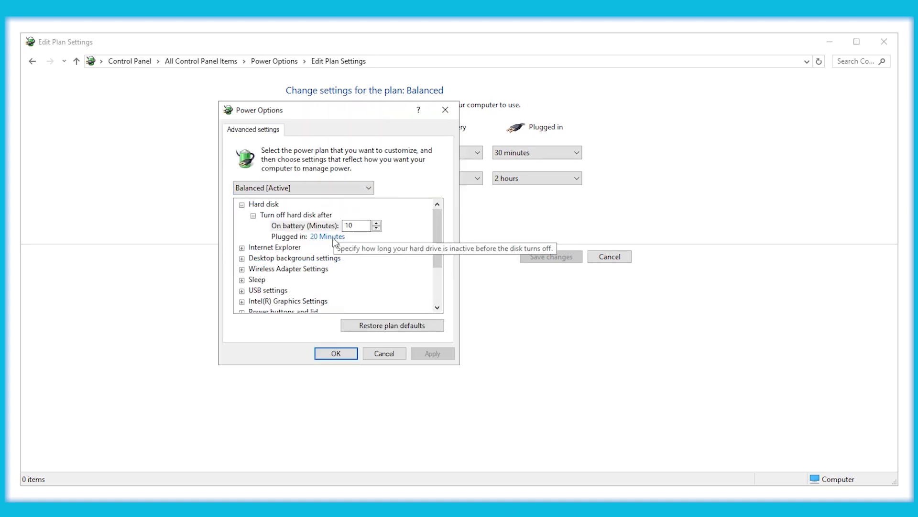
pyautogui.moveTo(436, 261); pyautogui.dragTo(437, 296)
pyautogui.click(242, 269)
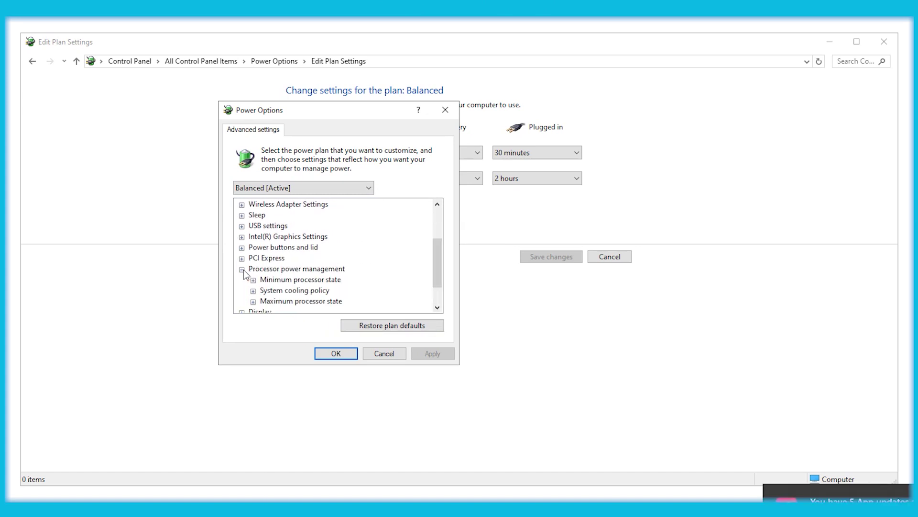
pyautogui.click(253, 281)
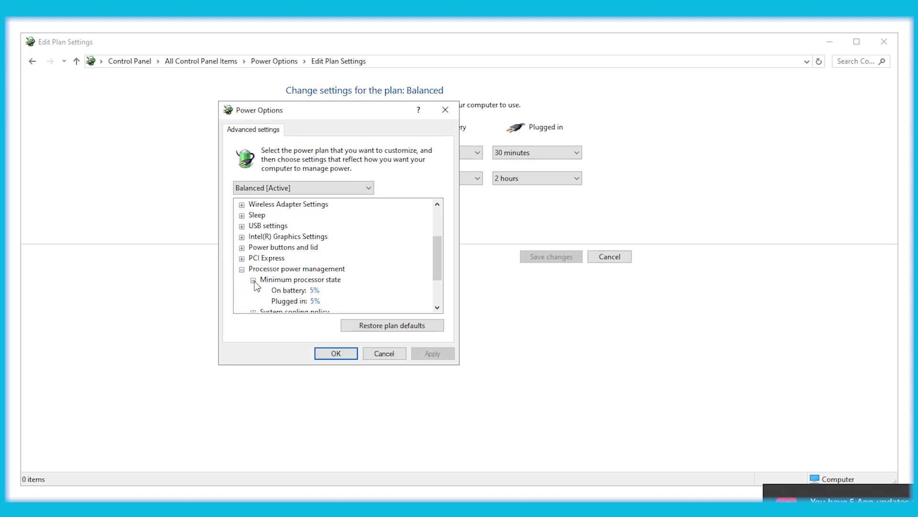
pyautogui.moveTo(438, 260); pyautogui.dragTo(438, 283)
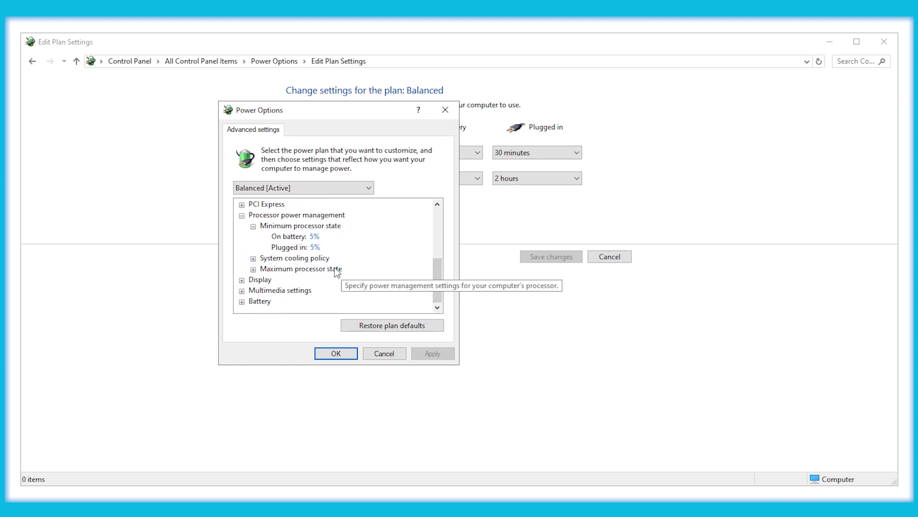
pyautogui.click(253, 269)
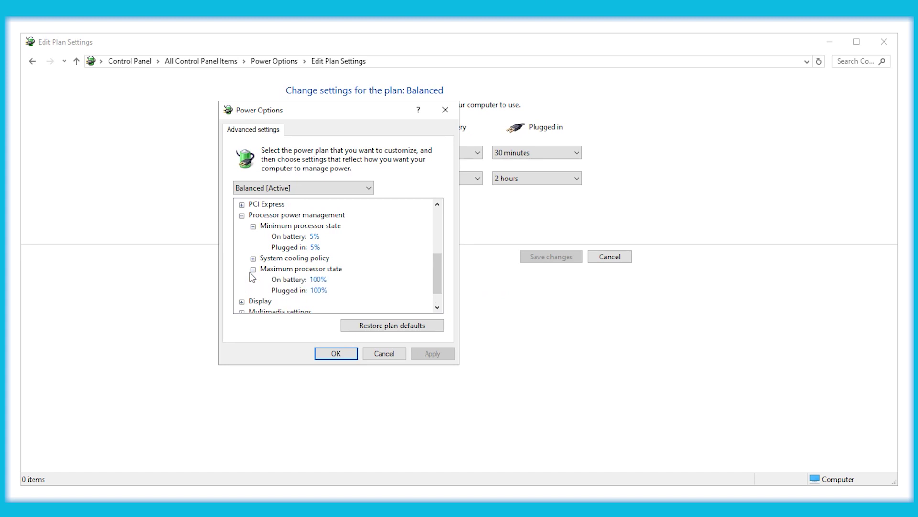
pyautogui.click(315, 279)
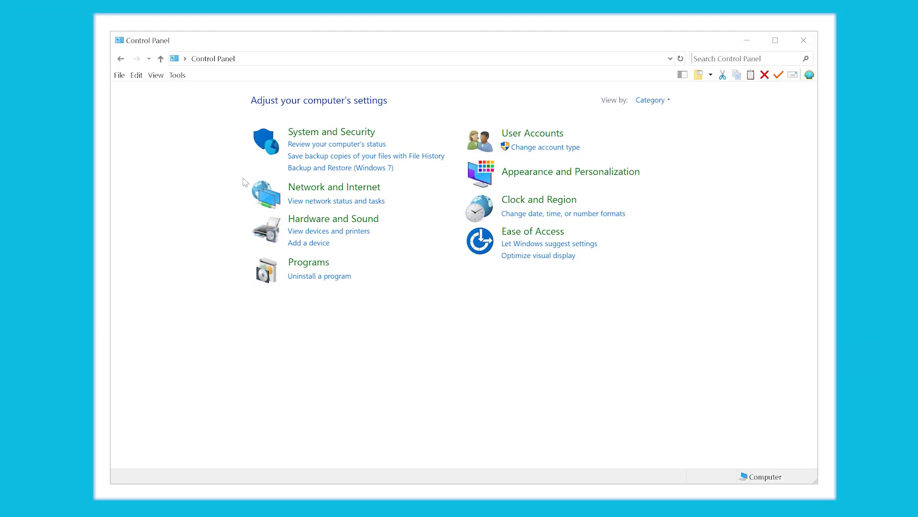
# Go back through Hardware and Sound to the power plans and expand the Display power settings
pyautogui.click(339, 219)
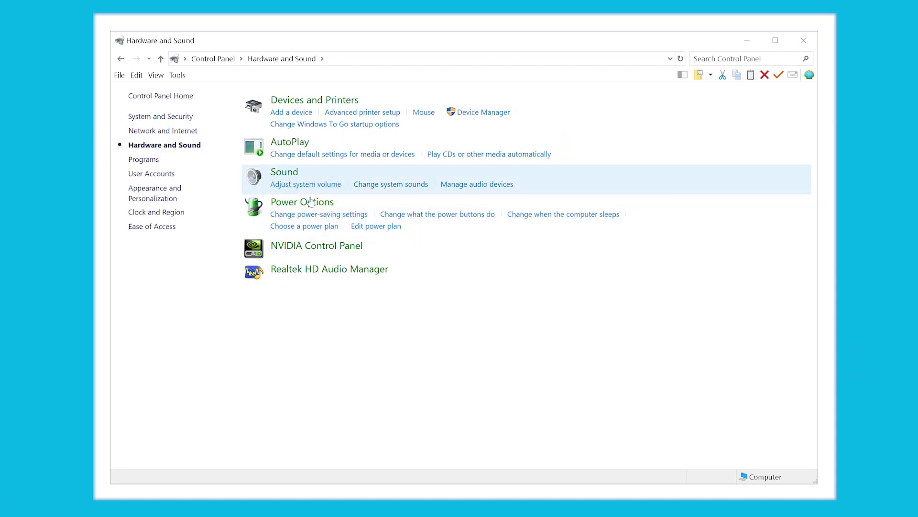
pyautogui.click(294, 229)
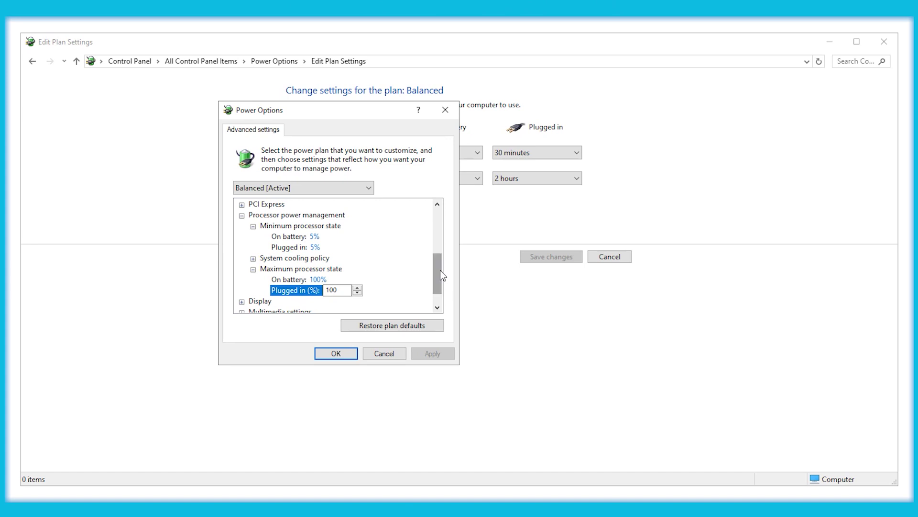
pyautogui.moveTo(441, 275); pyautogui.dragTo(441, 282)
pyautogui.click(242, 280)
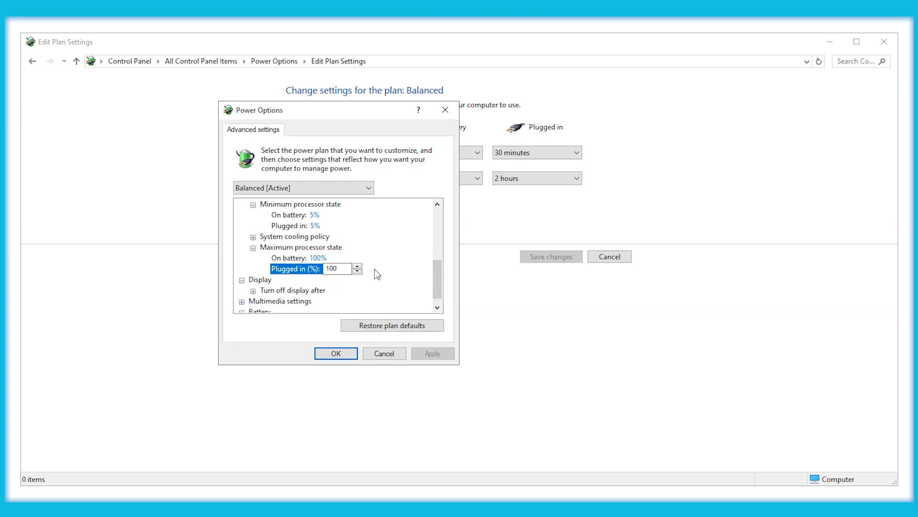
pyautogui.scroll(-1, 327, 297)
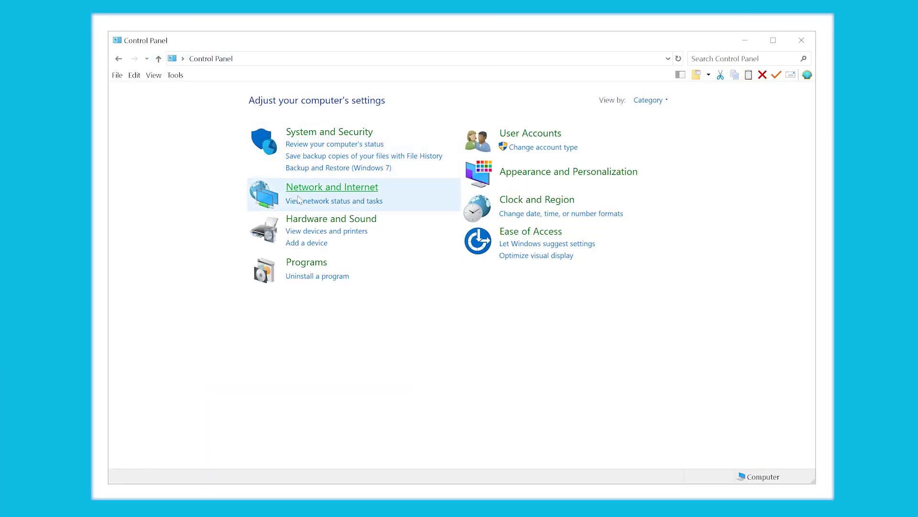
# In Programs and Features, launch the uninstaller for Voicemeeter, The Virtual Mixing Console
pyautogui.click(313, 266)
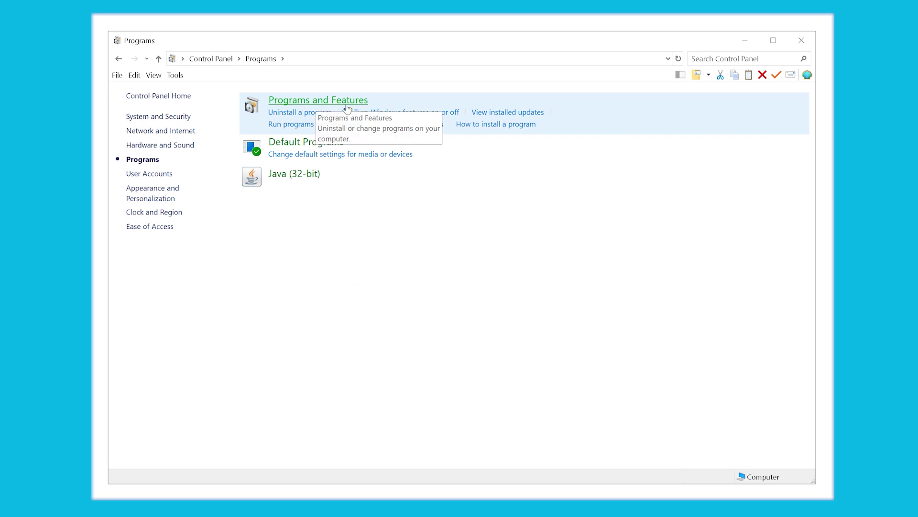
pyautogui.click(305, 115)
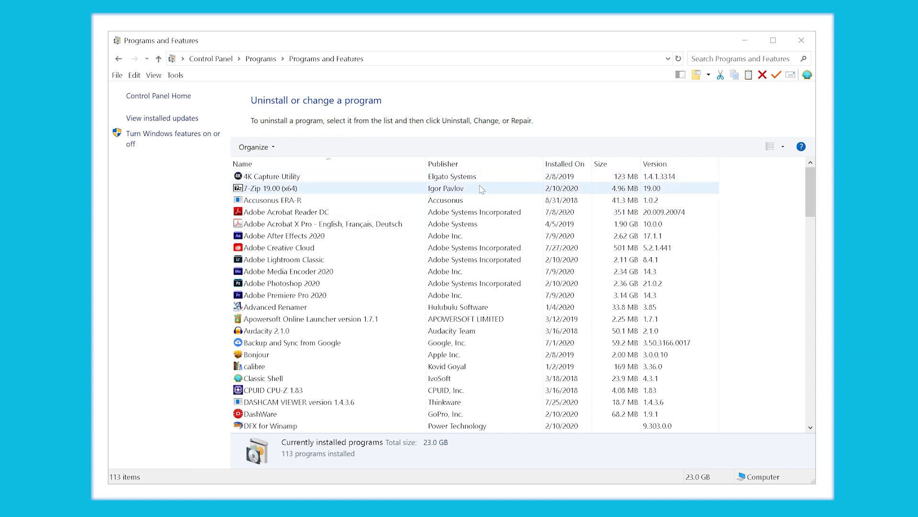
pyautogui.click(423, 307)
pyautogui.scroll(-2, 423, 307)
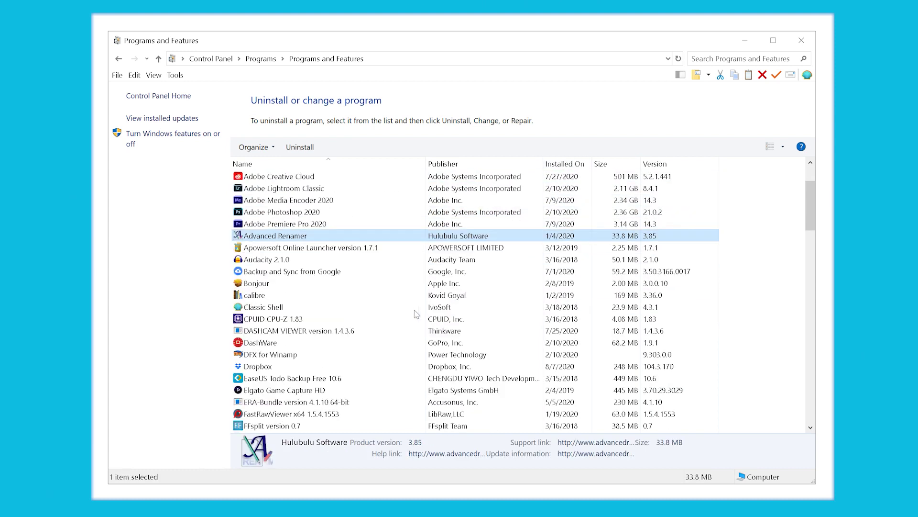
pyautogui.click(343, 332)
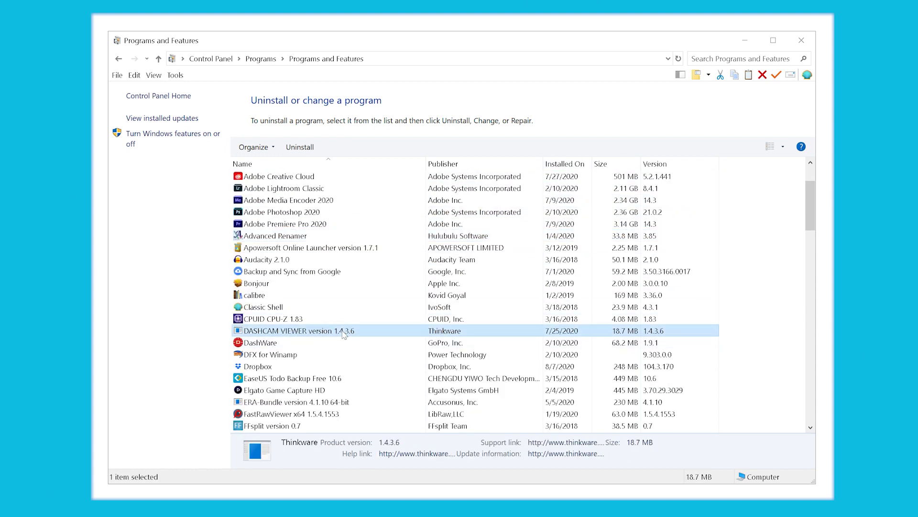
pyautogui.click(287, 355)
pyautogui.scroll(-4, 296, 287)
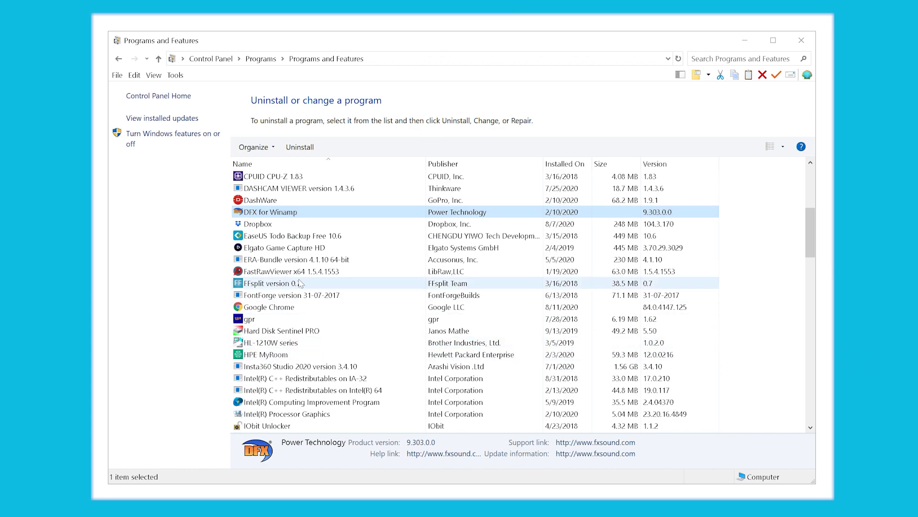
pyautogui.scroll(-20, 300, 282)
pyautogui.click(255, 304)
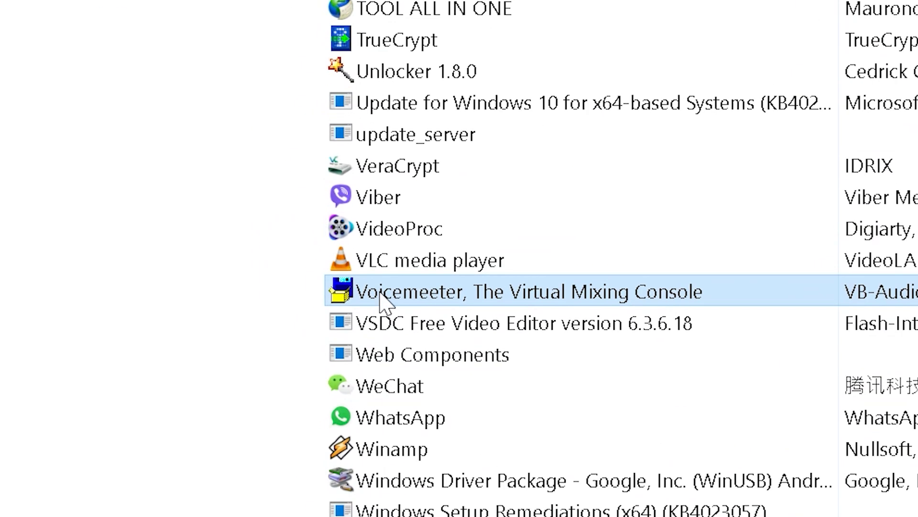
pyautogui.rightClick(381, 293)
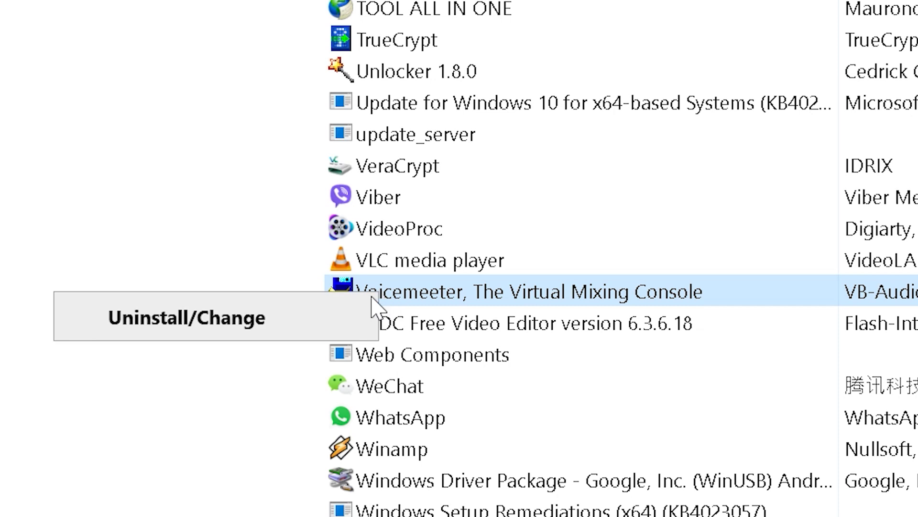
pyautogui.click(343, 331)
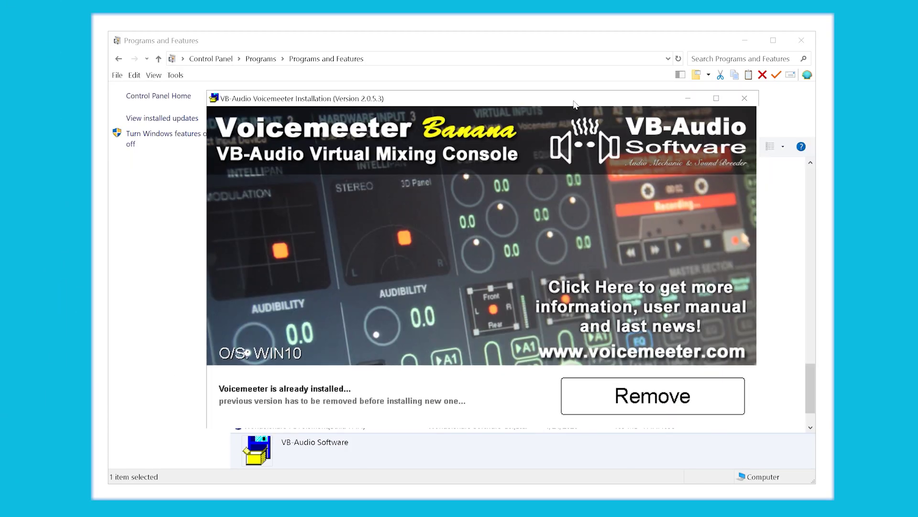
# Remove the already-installed Voicemeeter using its installer
pyautogui.click(673, 404)
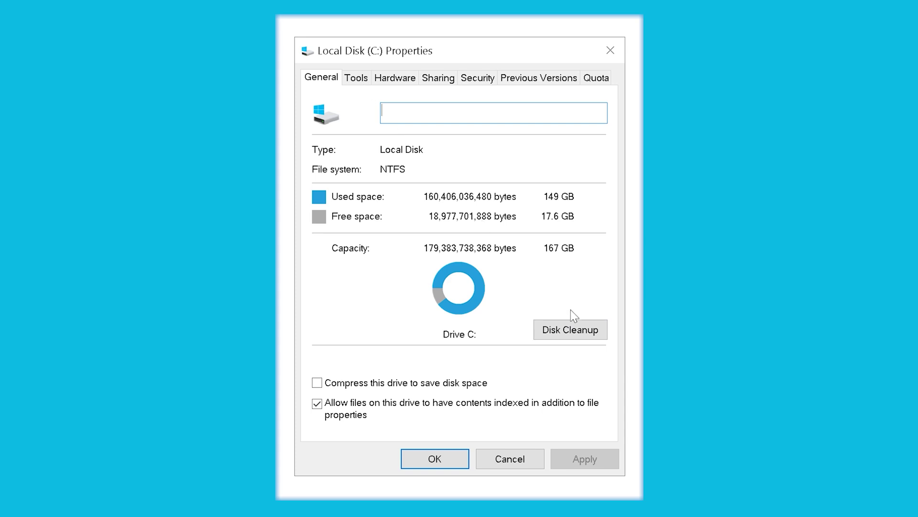
# Run Disk Cleanup on drive C: with Temporary files and Thumbnails selected (791 MB)
pyautogui.click(577, 331)
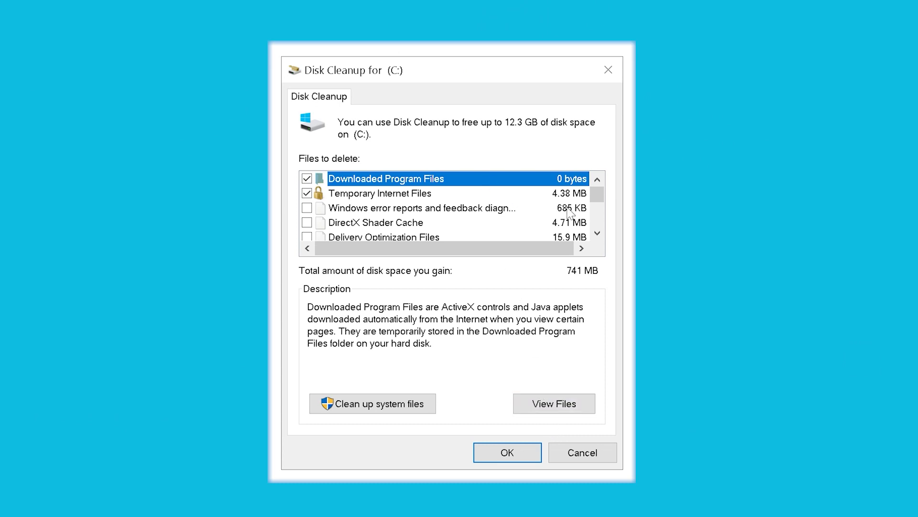
pyautogui.click(598, 234)
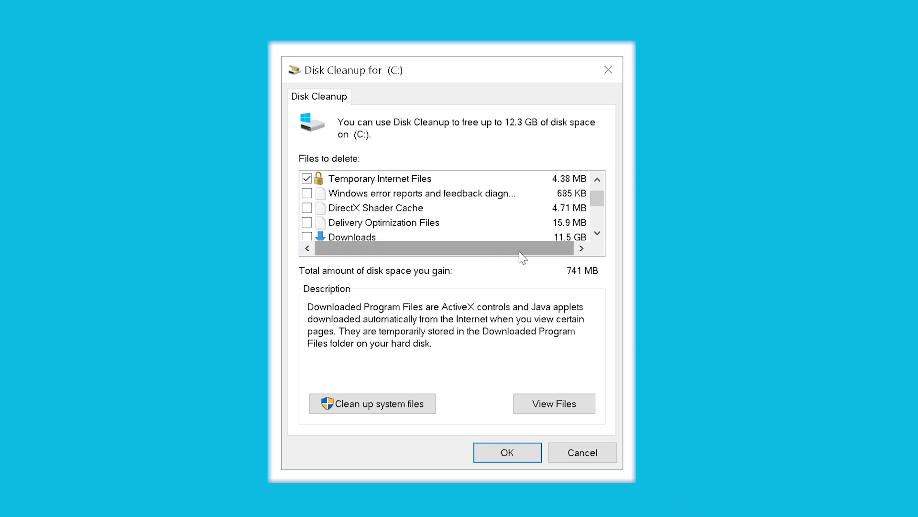
pyautogui.click(597, 233)
pyautogui.click(597, 234)
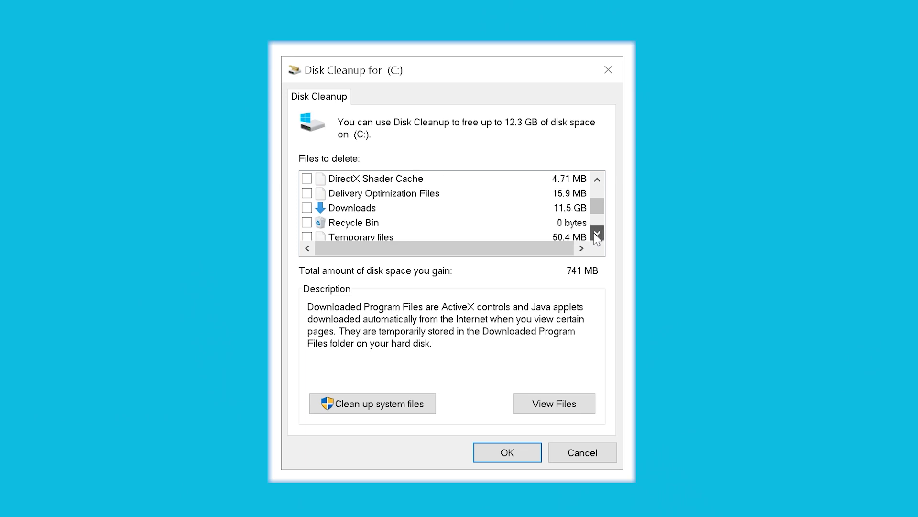
pyautogui.click(597, 233)
pyautogui.click(597, 234)
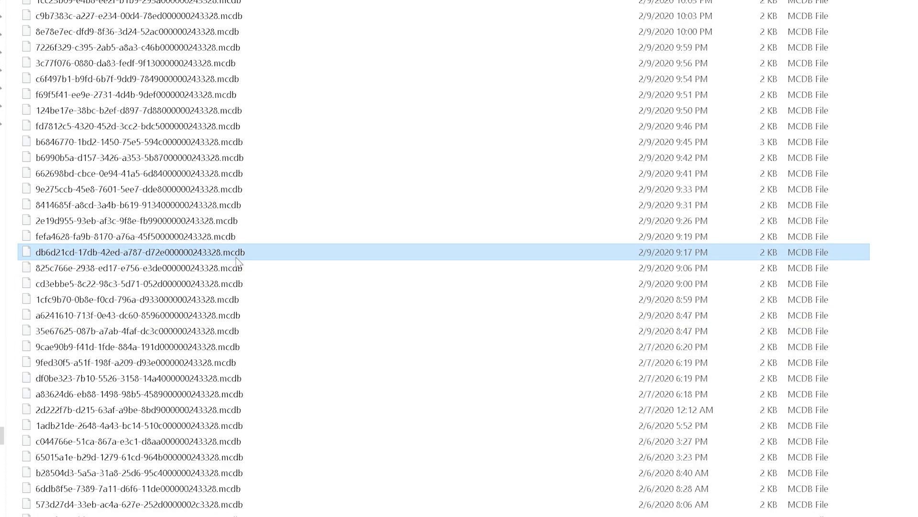
# Permanently delete the first three selected .mcdb cache files
pyautogui.hotkey('shift', 'Delete')
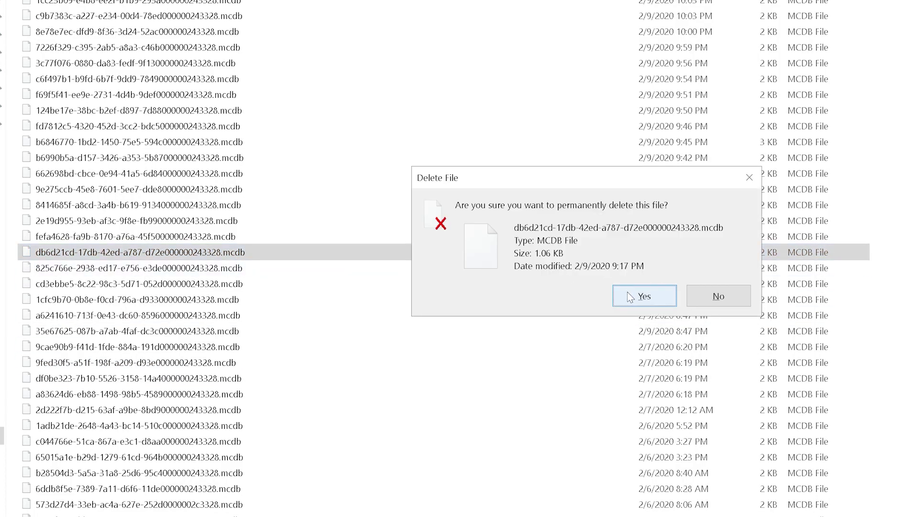
pyautogui.click(628, 292)
pyautogui.click(179, 354)
pyautogui.hotkey('shift', 'Delete')
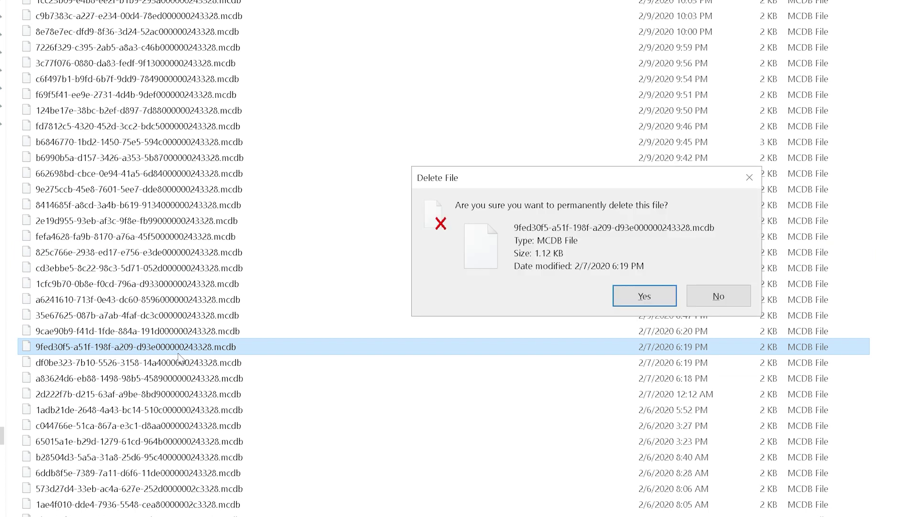
pyautogui.click(631, 296)
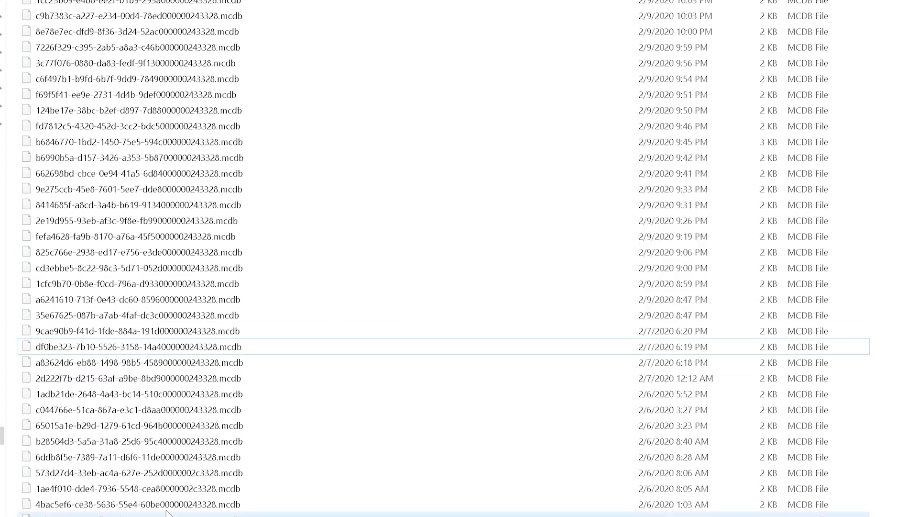
pyautogui.click(166, 509)
pyautogui.hotkey('shift', 'Delete')
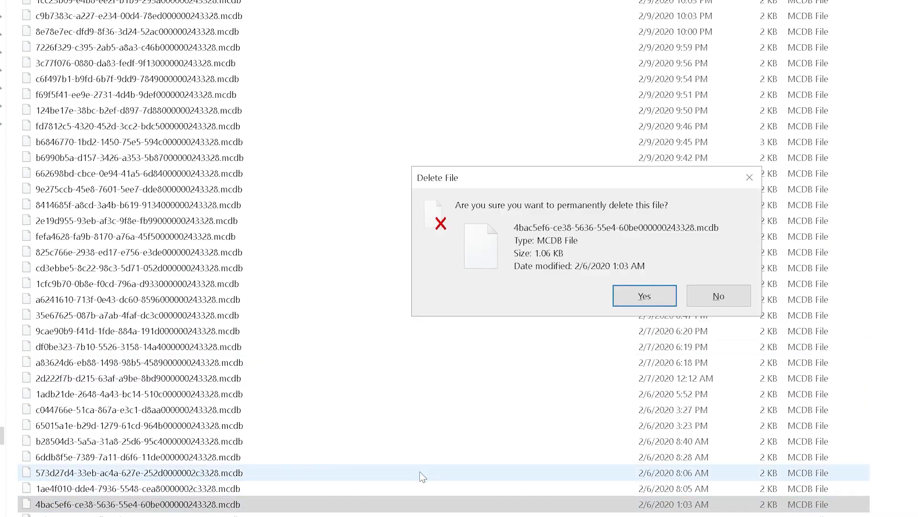
pyautogui.press('Return')
# Permanently delete two more .mcdb files further down, including the bottom one
pyautogui.scroll(-4, 433, 467)
pyautogui.scroll(-5, 433, 464)
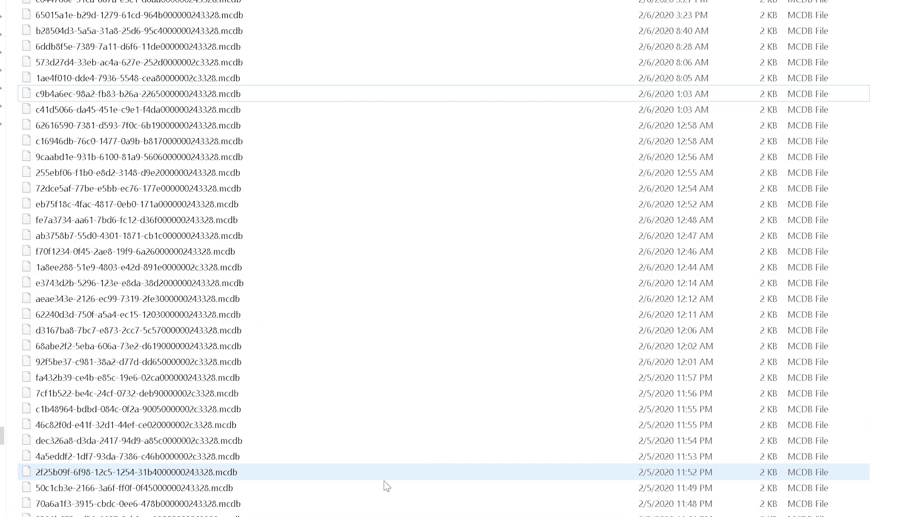
pyautogui.click(227, 488)
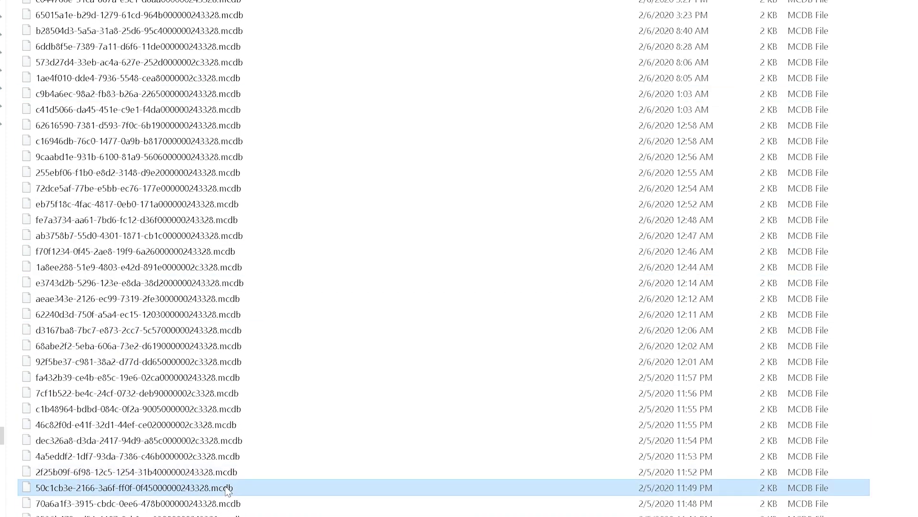
pyautogui.hotkey('shift', 'Delete')
pyautogui.press('Return')
pyautogui.scroll(-5, 262, 508)
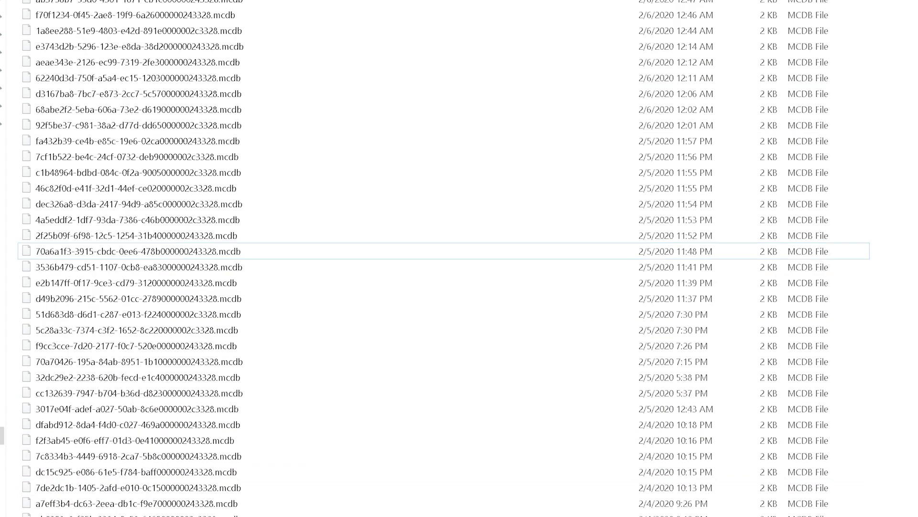
pyautogui.click(144, 514)
pyautogui.hotkey('shift', 'Delete')
pyautogui.press('Return')
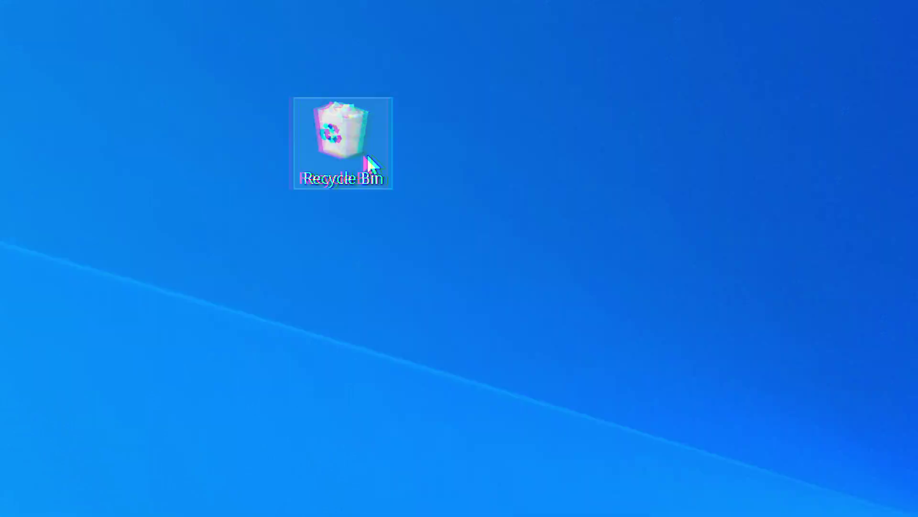
# Empty the Recycle Bin from its desktop icon
pyautogui.rightClick(369, 154)
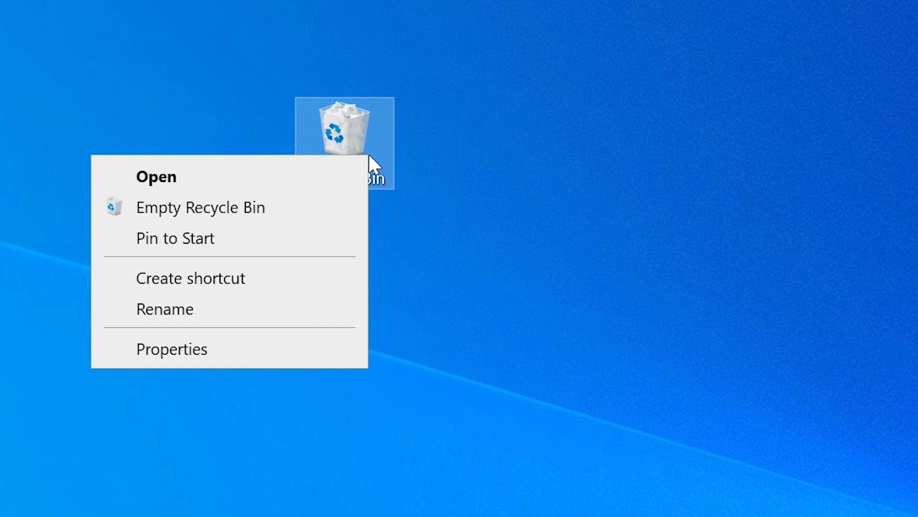
pyautogui.click(267, 199)
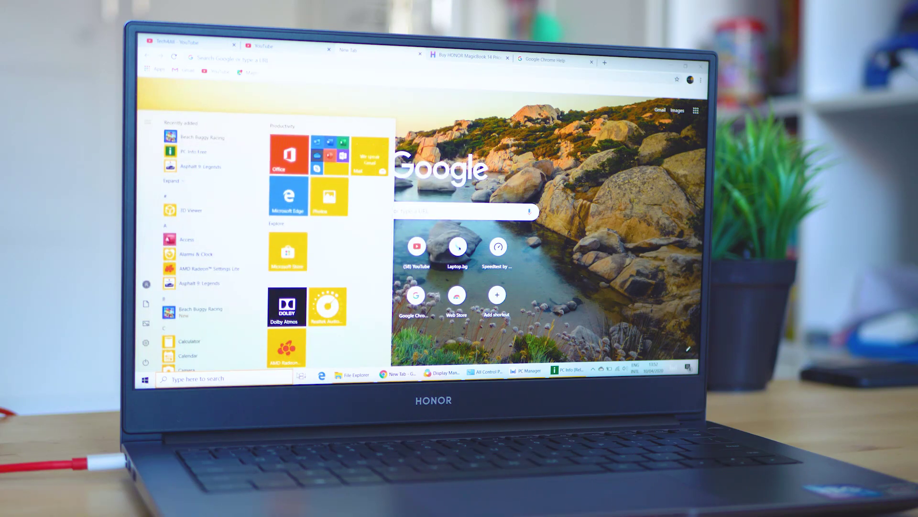
# Dismiss the Start menu and return to Chrome's New Tab page through Task View
pyautogui.press('super+Tab')
pyautogui.press('Escape')
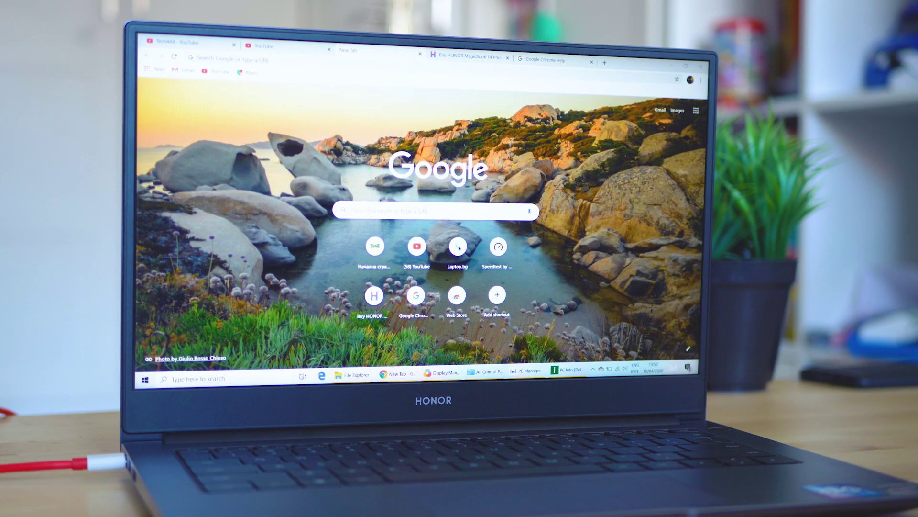
pyautogui.press('super+Tab')
pyautogui.press('Escape')
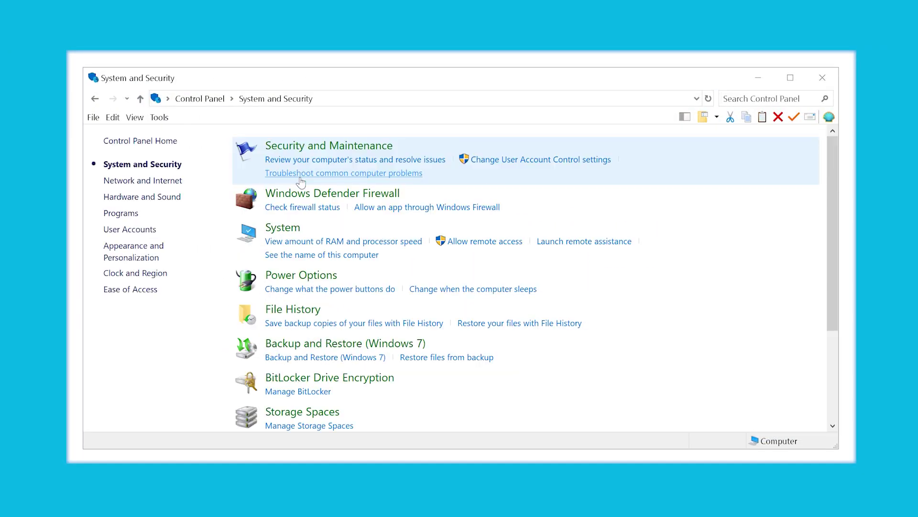
# Open Performance Options from System's advanced system settings
pyautogui.click(280, 231)
pyautogui.click(132, 220)
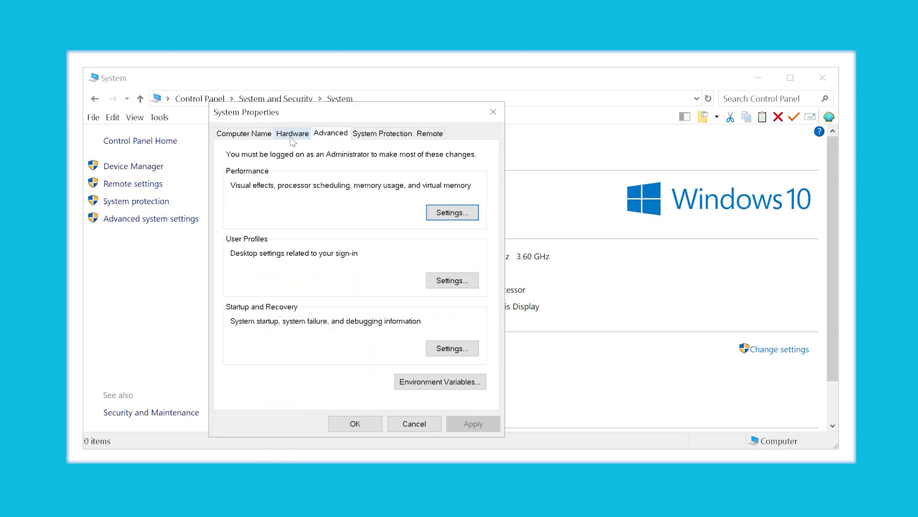
pyautogui.click(452, 212)
pyautogui.click(230, 161)
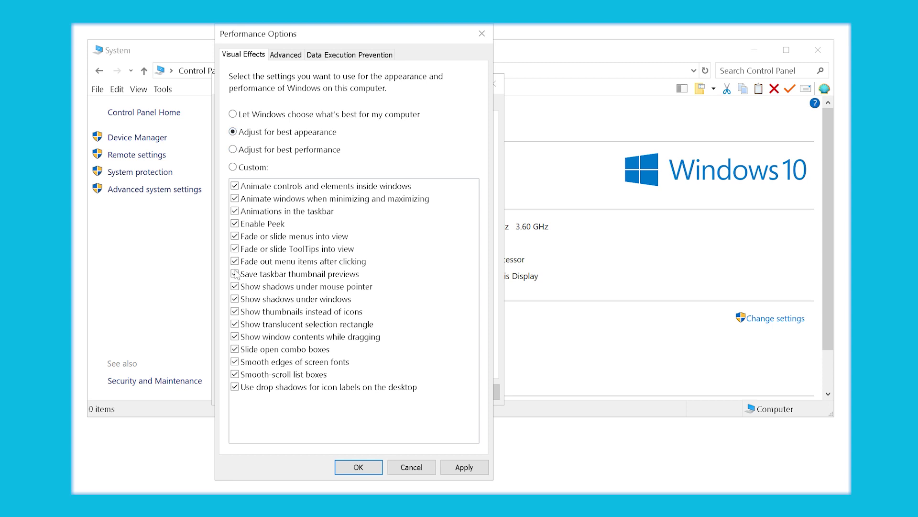
# Turn off thumbnails, pointer and icon-label shadows, menu fades, window and taskbar animations, and font smoothing
pyautogui.click(235, 311)
pyautogui.click(234, 289)
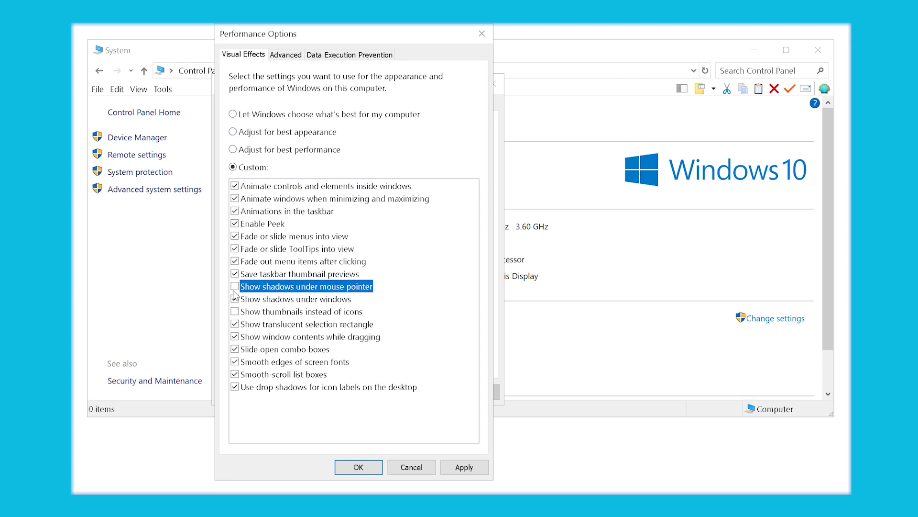
pyautogui.click(235, 235)
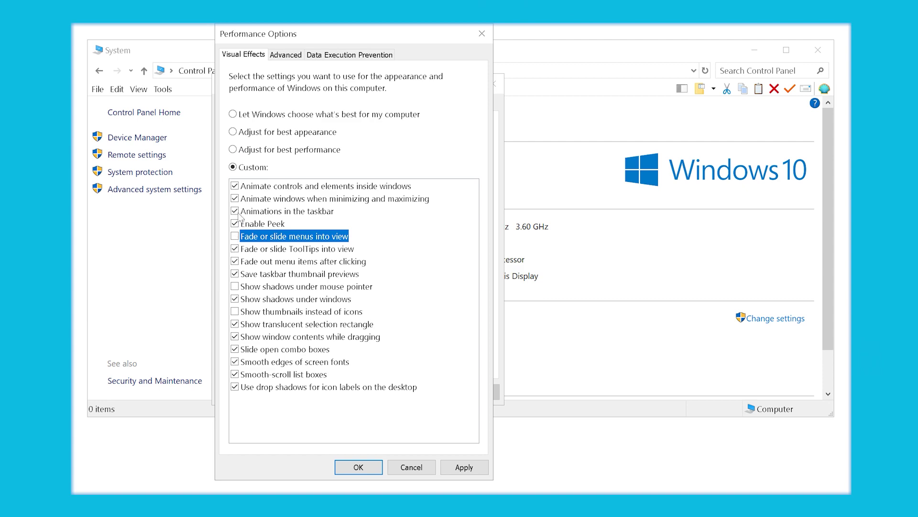
pyautogui.click(235, 211)
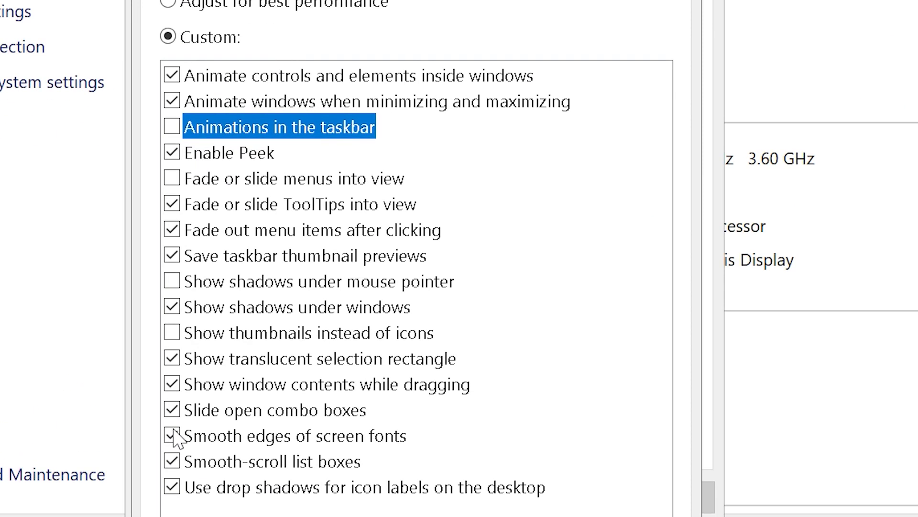
pyautogui.click(236, 361)
pyautogui.click(173, 488)
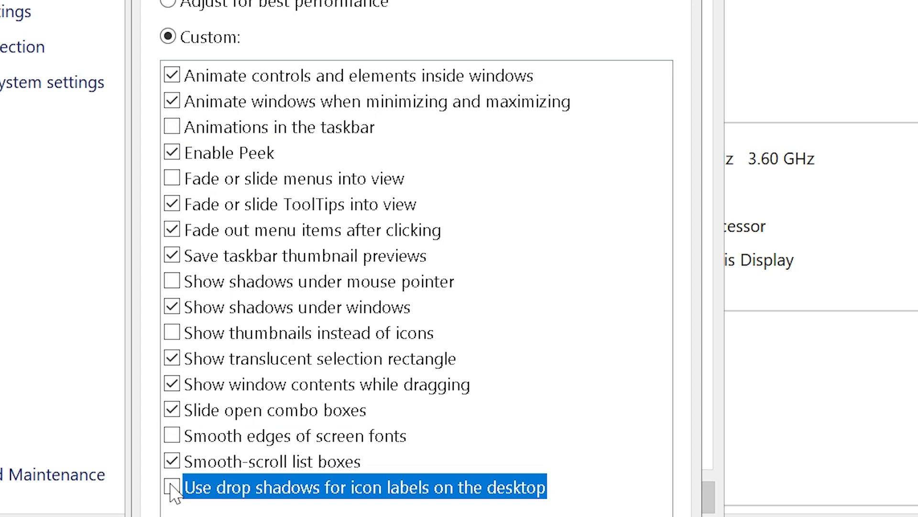
pyautogui.click(172, 359)
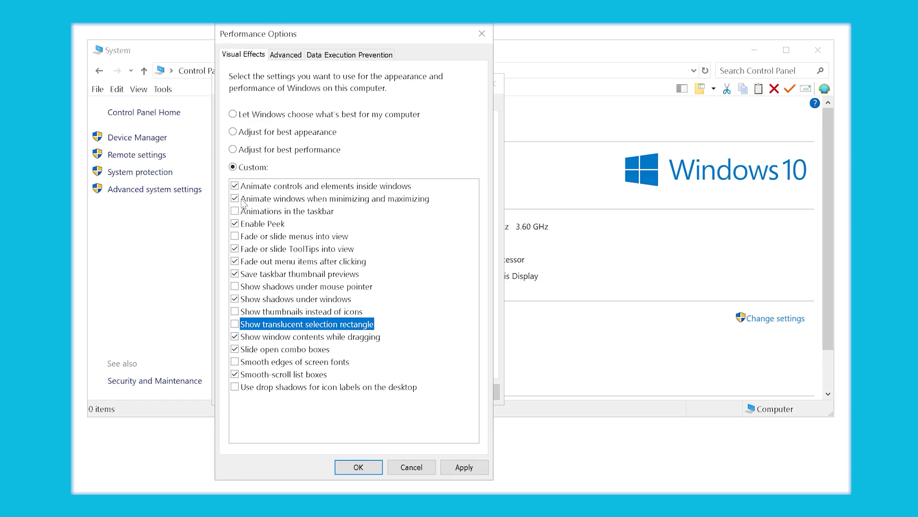
pyautogui.click(174, 105)
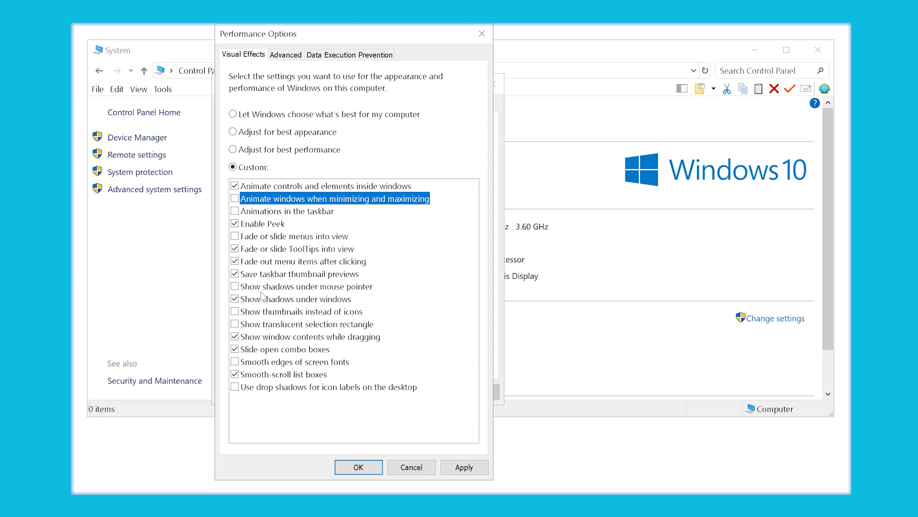
pyautogui.click(235, 261)
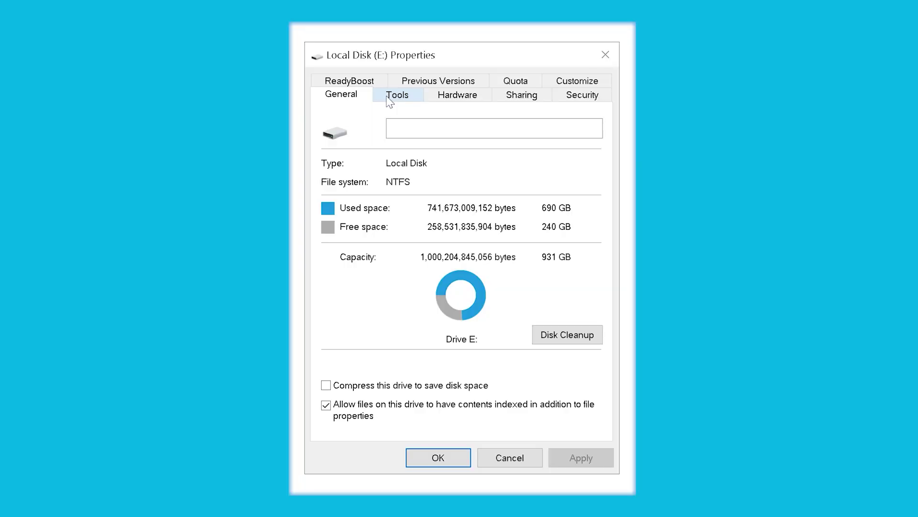
# Optimize and defragment hard disk drive E: from its Tools properties
pyautogui.click(391, 95)
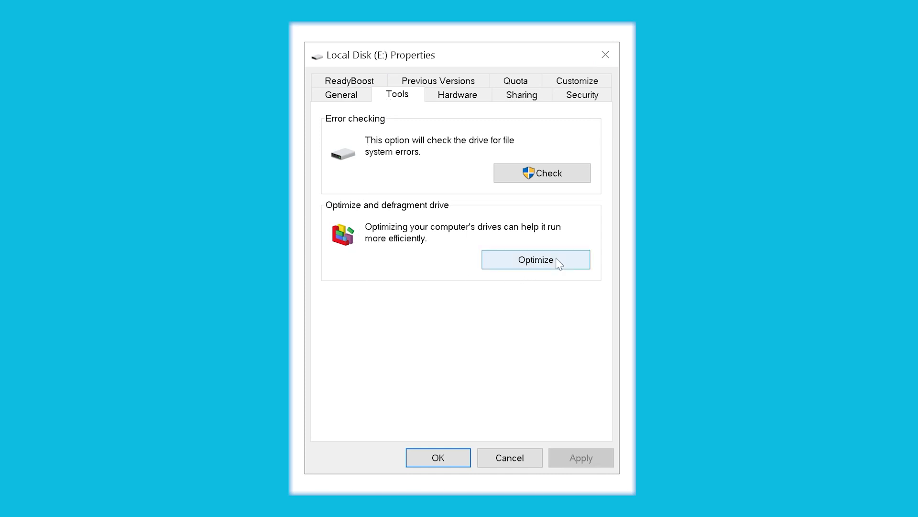
pyautogui.click(536, 260)
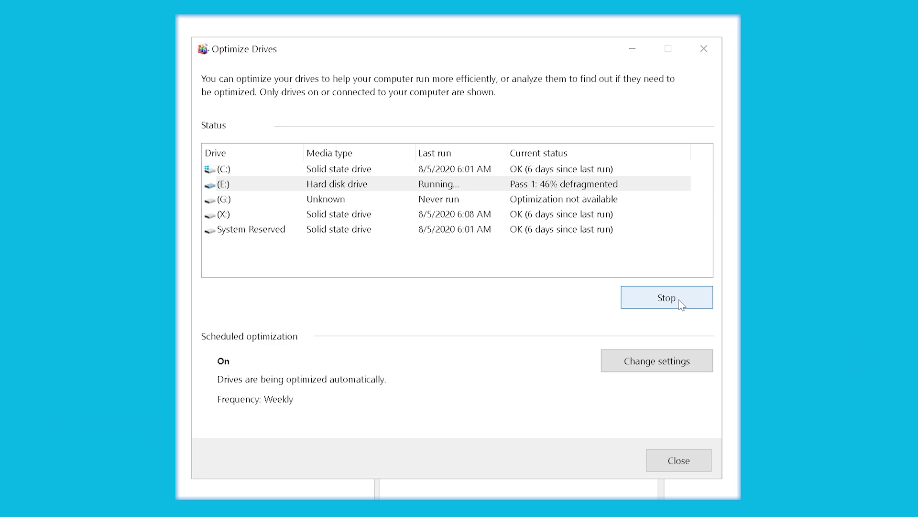